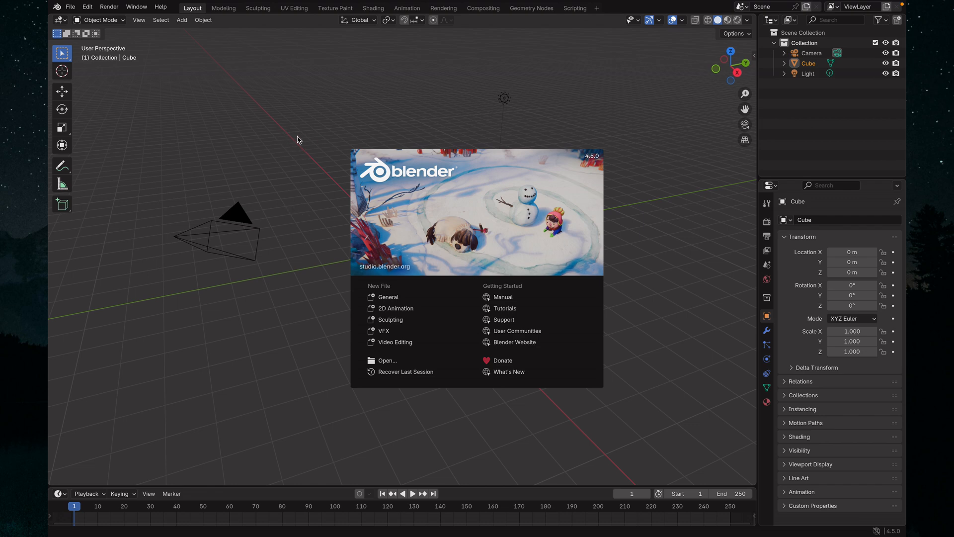
Step: Dismiss the splash screen and examine the default cube from different distances and angles
left_click(295, 138)
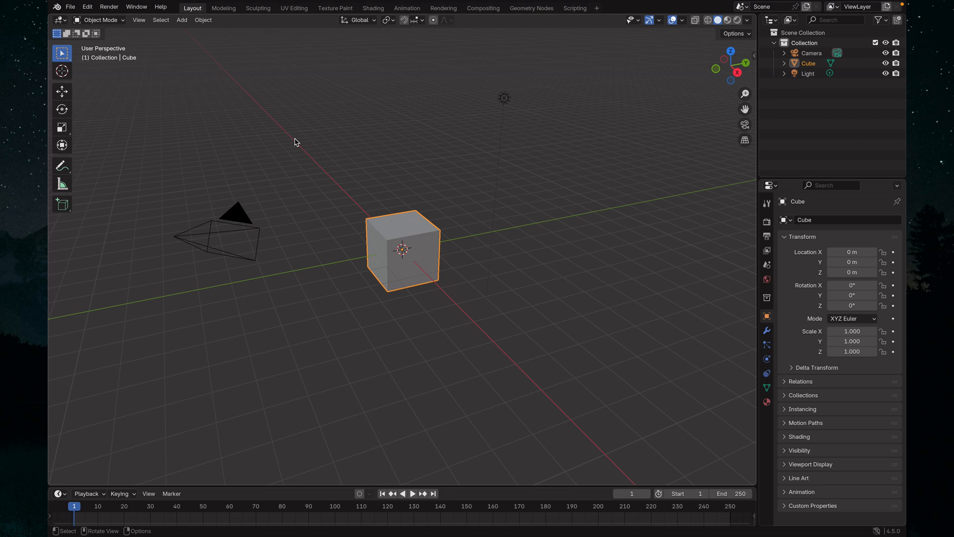
scroll(316, 260, "down", 1)
scroll(316, 258, "up", 3)
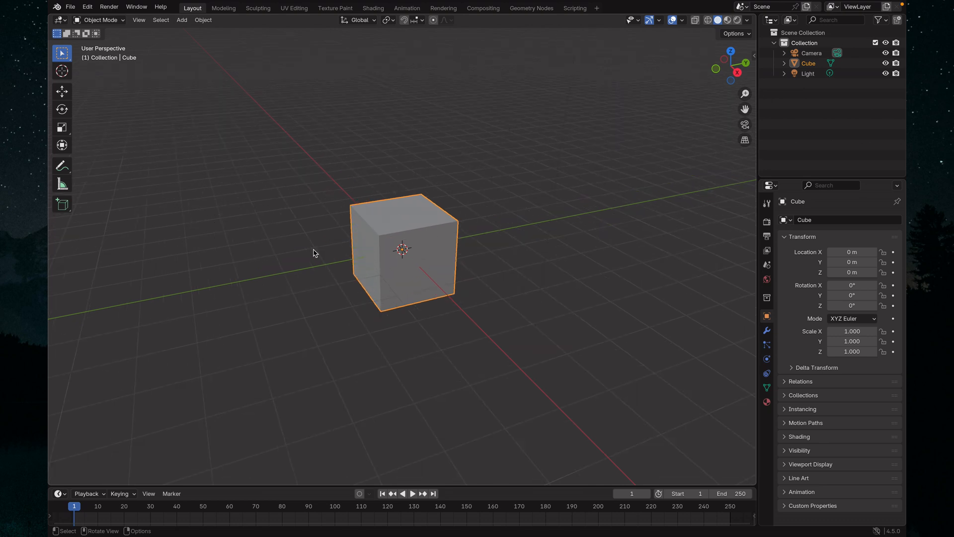
scroll(313, 253, "up", 1)
scroll(313, 252, "down", 2)
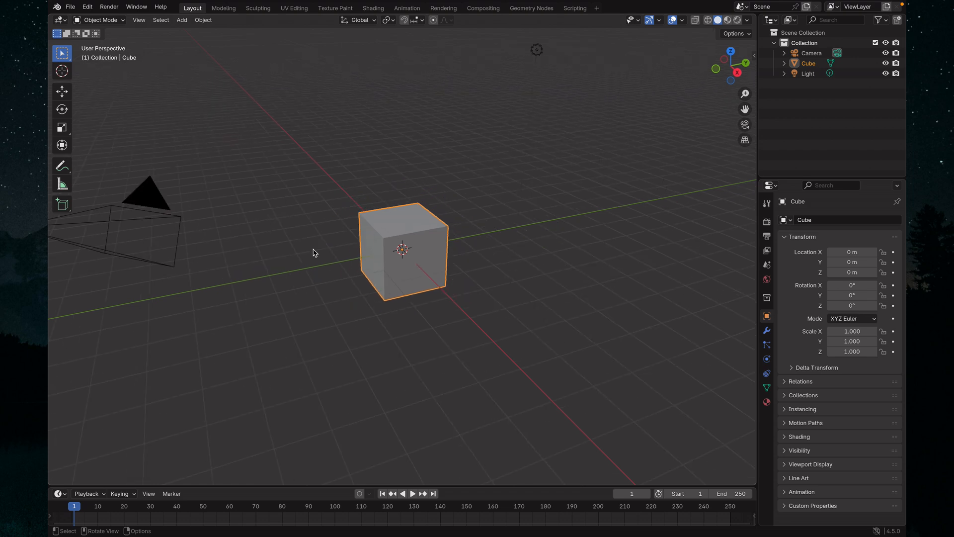
scroll(313, 253, "down", 2)
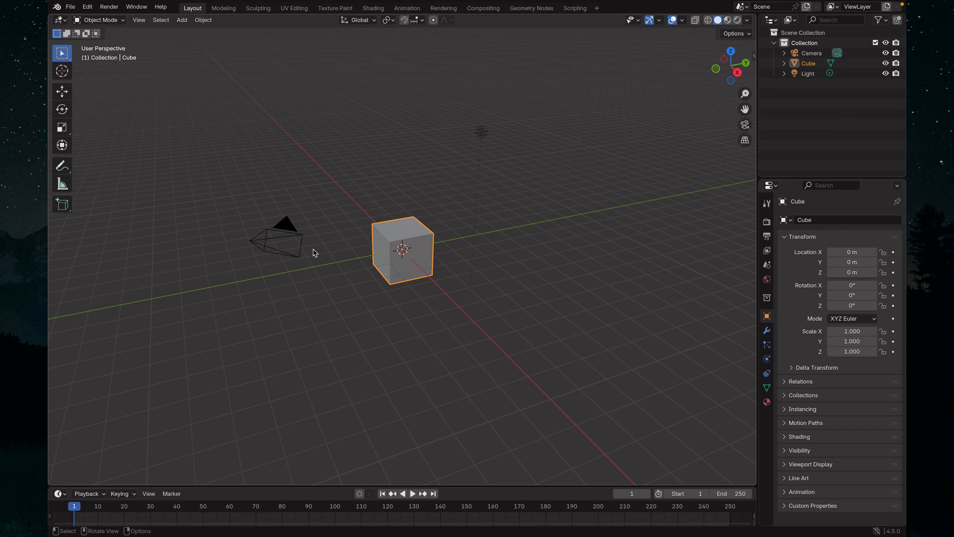
middle_click_drag(482, 240, 424, 231)
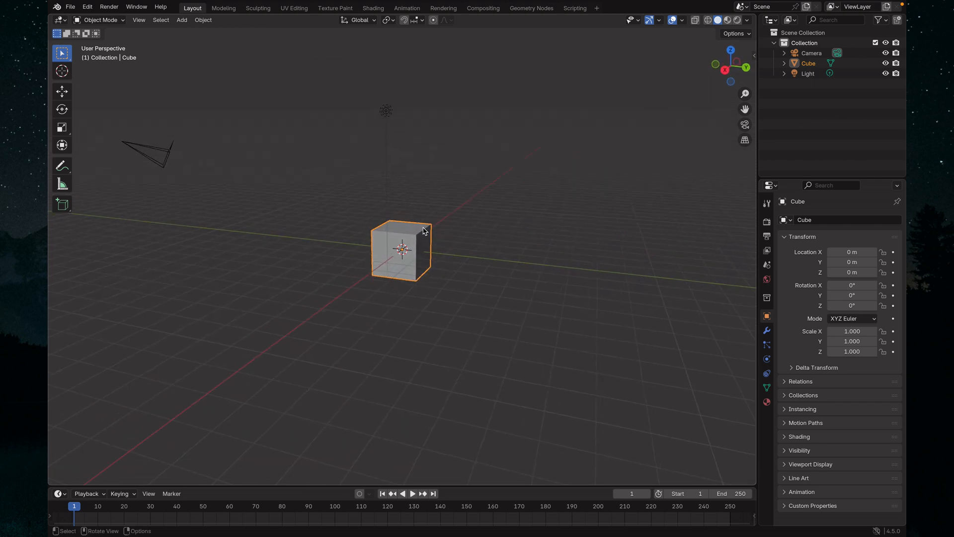
scroll(426, 232, "up", 8)
scroll(430, 238, "down", 4)
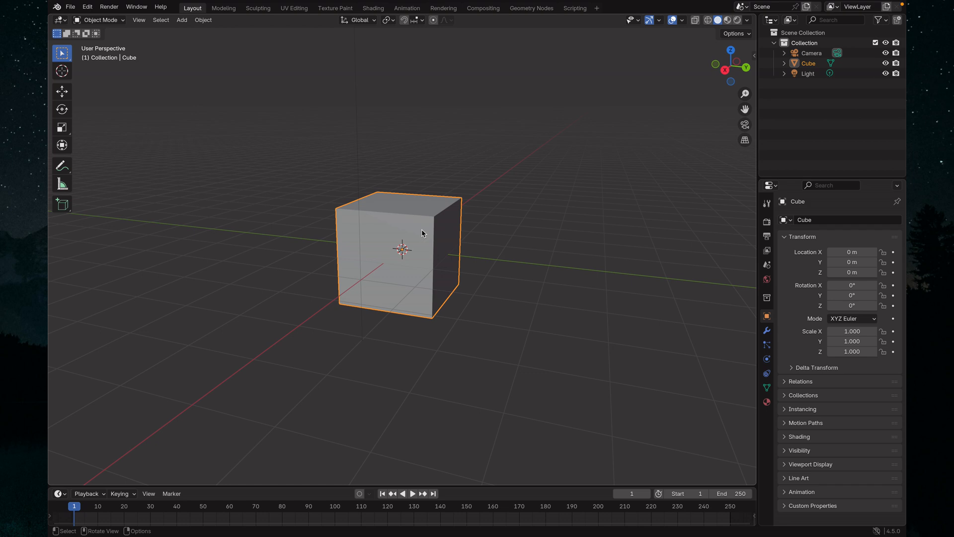
Step: Open the Preferences and show the Interface settings
left_click(71, 7)
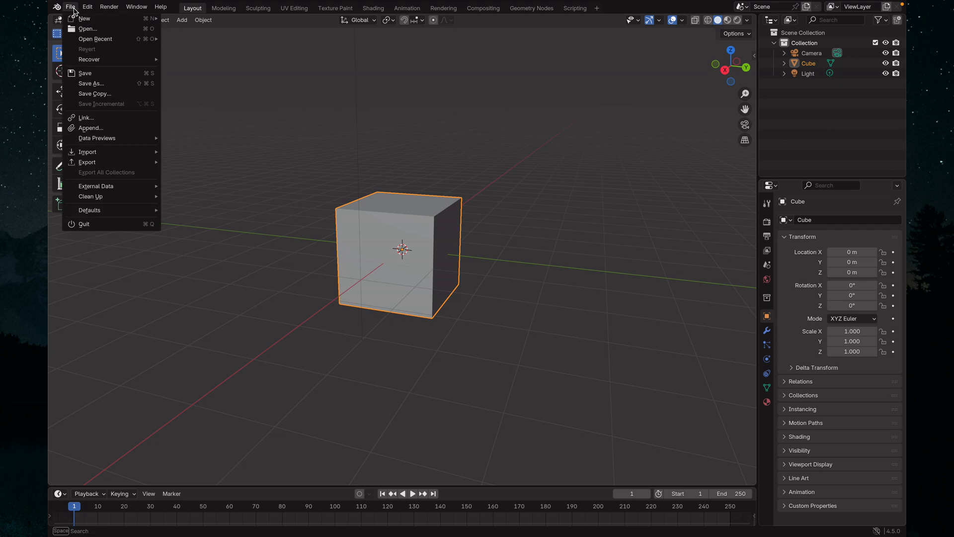
mouse_move(89, 9)
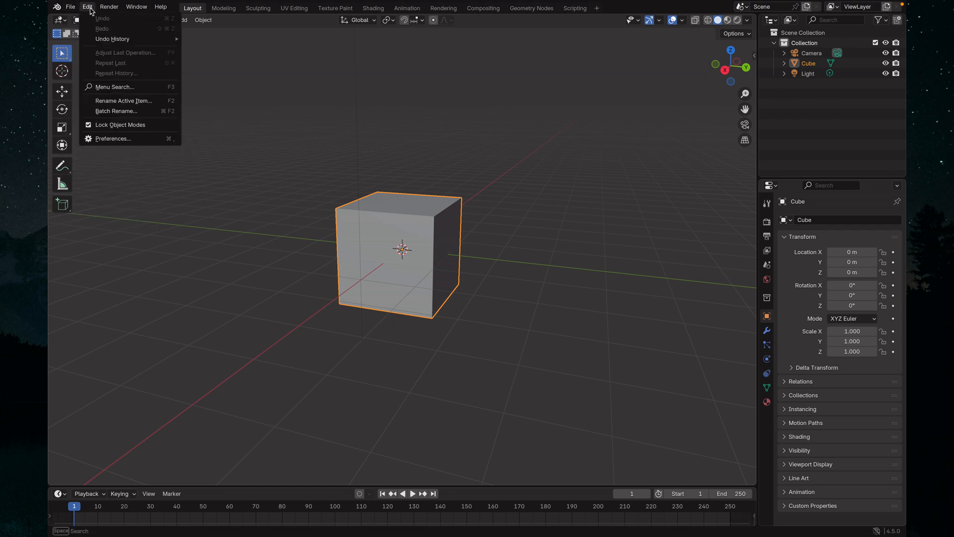
left_click(119, 142)
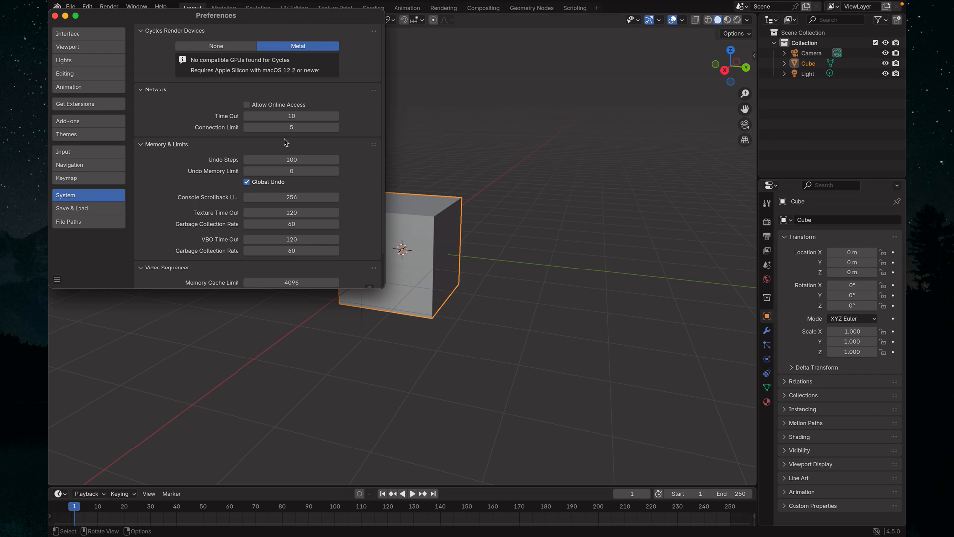
left_click_drag(168, 20, 329, 109)
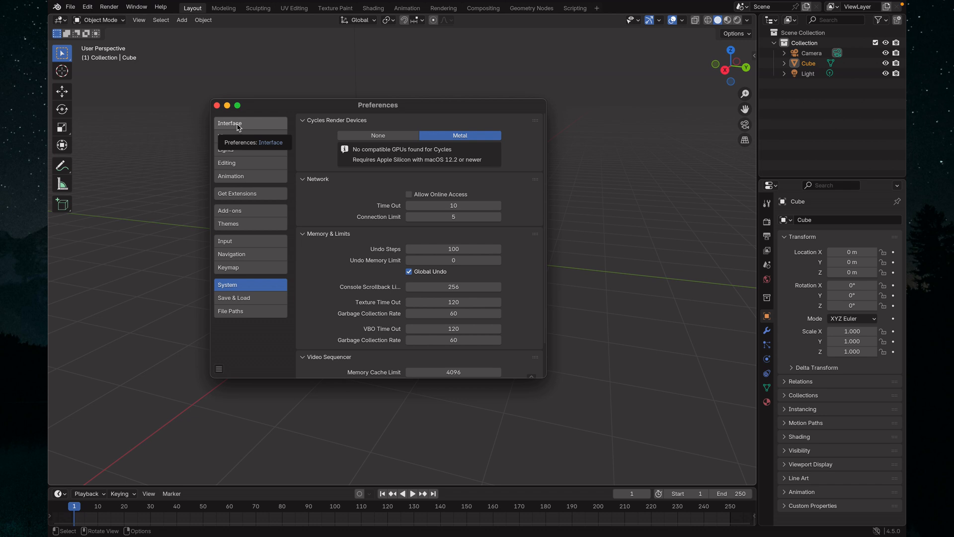
left_click(248, 125)
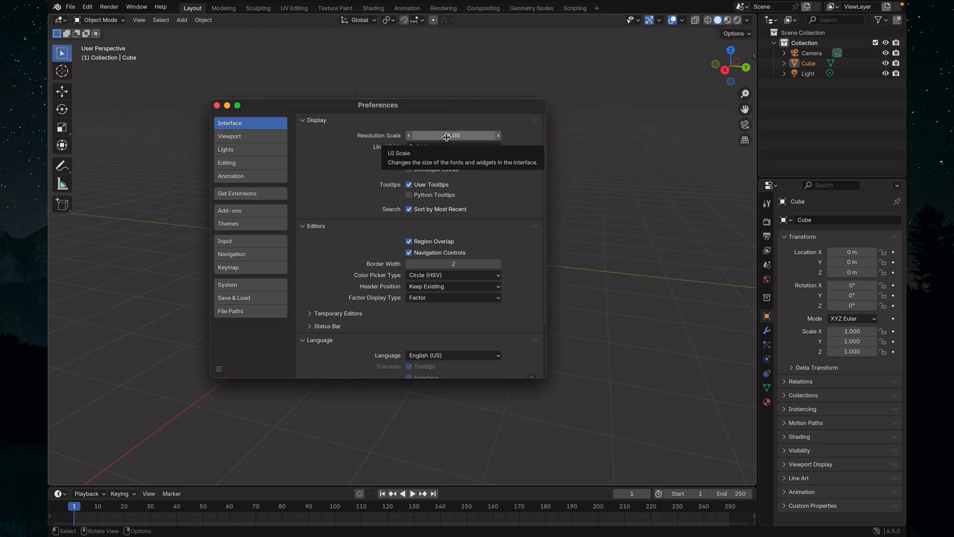
Step: Try an interface resolution scale of about 1.48, reduce it to 1.42, and set it to 1
left_click_drag(446, 138, 492, 146)
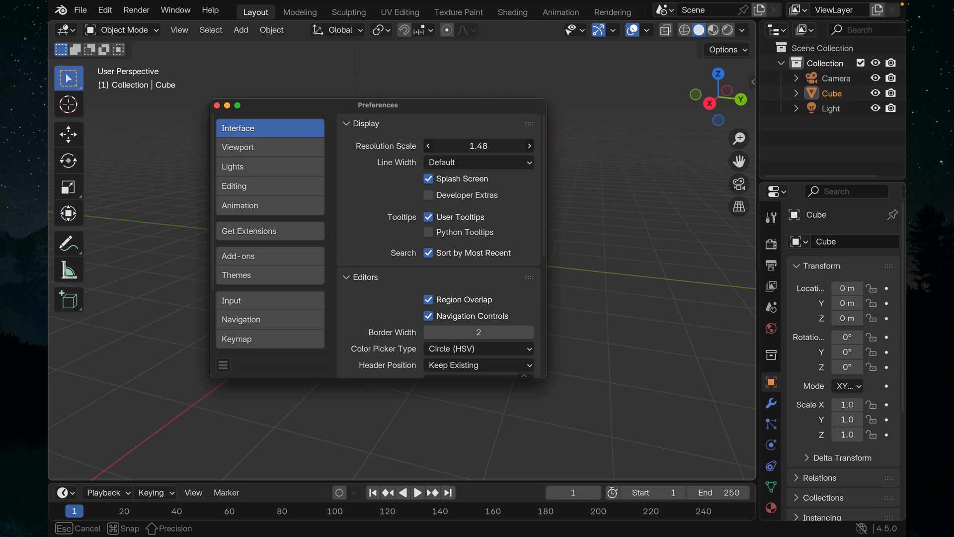
mouse_move(492, 145)
left_mouse_down()
mouse_move(532, 146)
mouse_move(530, 155)
mouse_move(448, 156)
mouse_move(477, 156)
left_mouse_up()
left_click(469, 146)
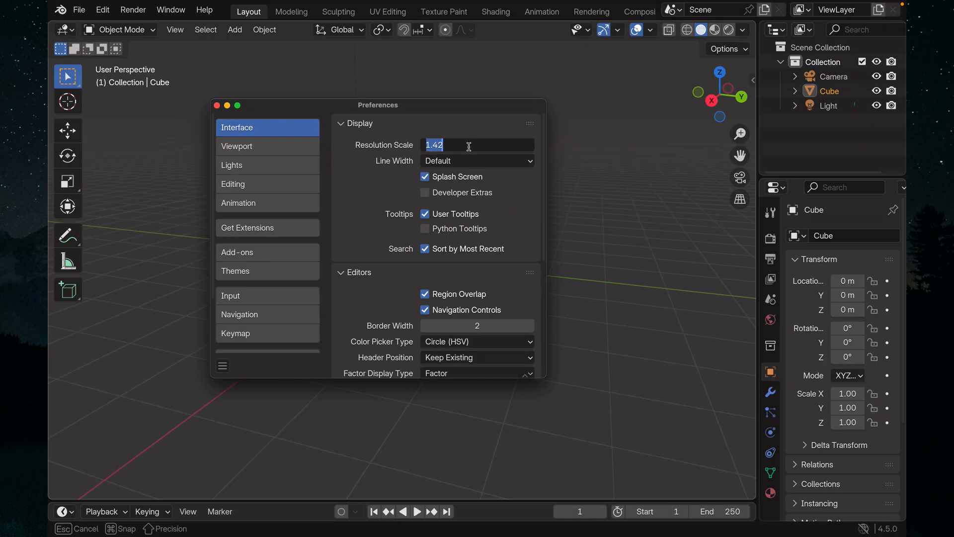
type("1")
key("Return")
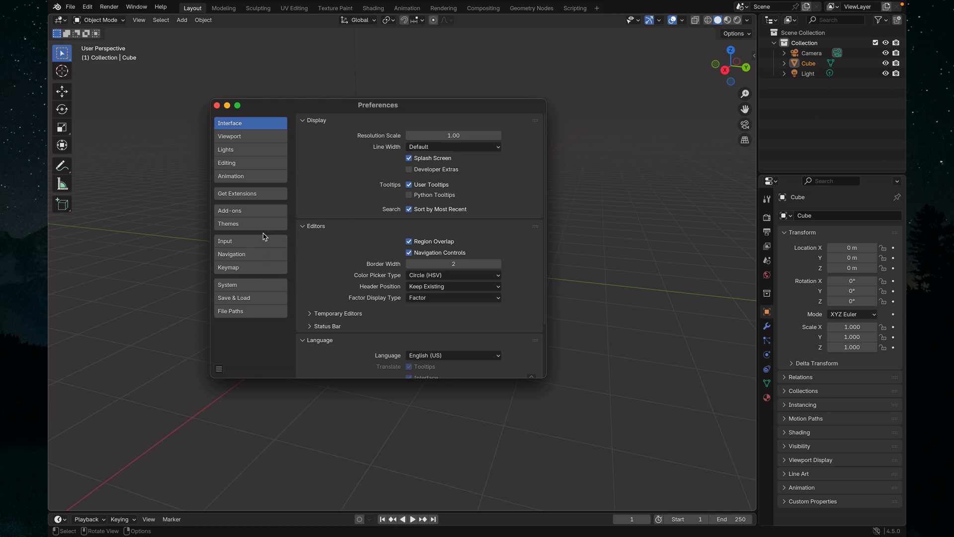
Step: Review the System settings, including network and memory limits, and close the Preferences
left_click(248, 289)
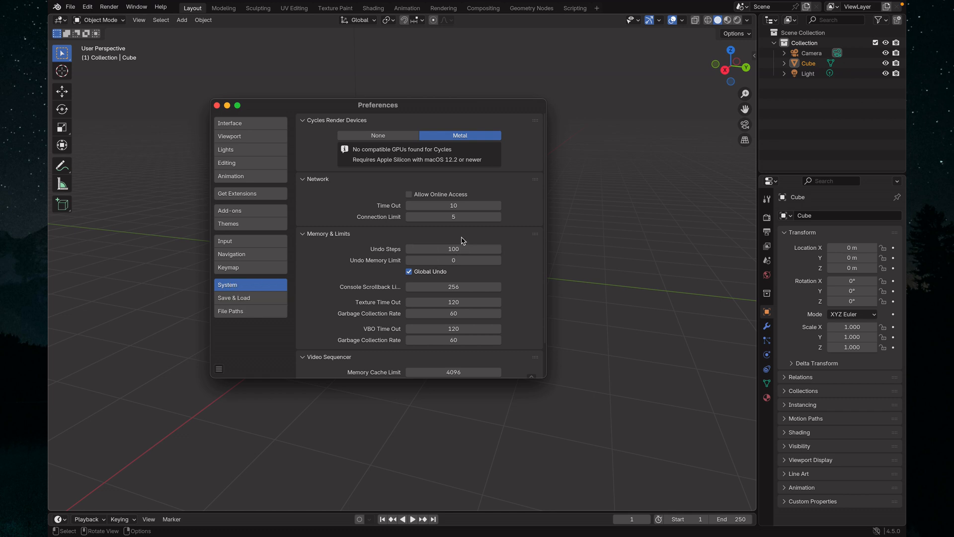
scroll(437, 329, "down", 2)
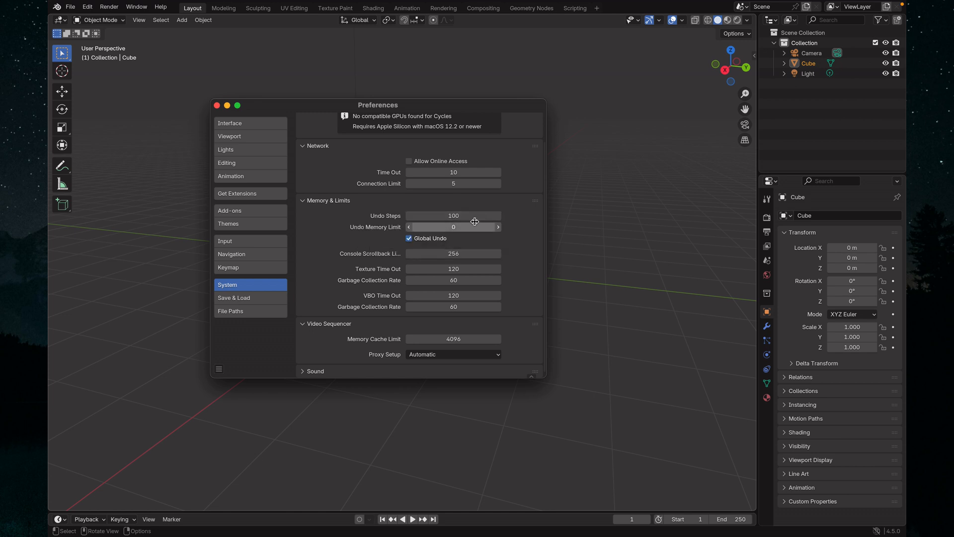
left_click(217, 106)
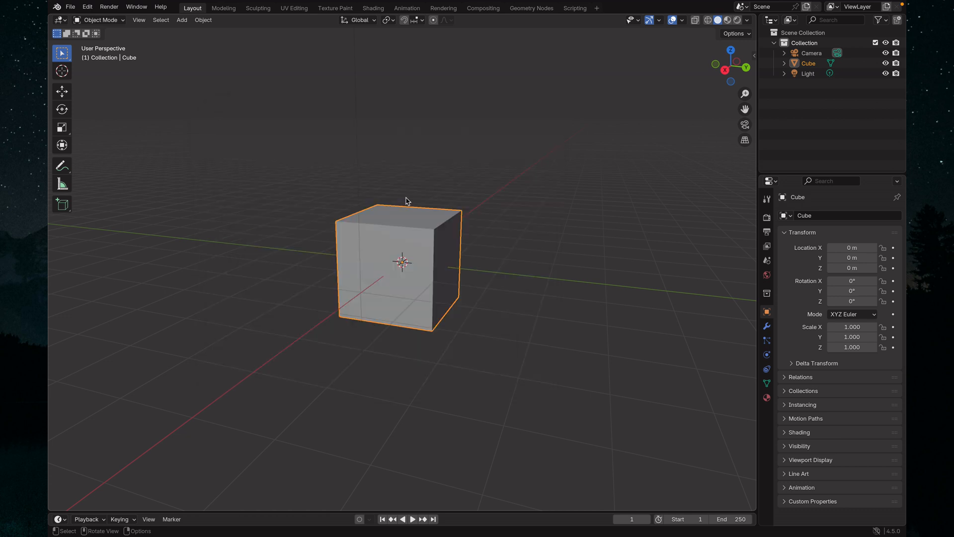
Step: Clear the selection and box-select the cube together with the light
scroll(354, 249, "down", 4)
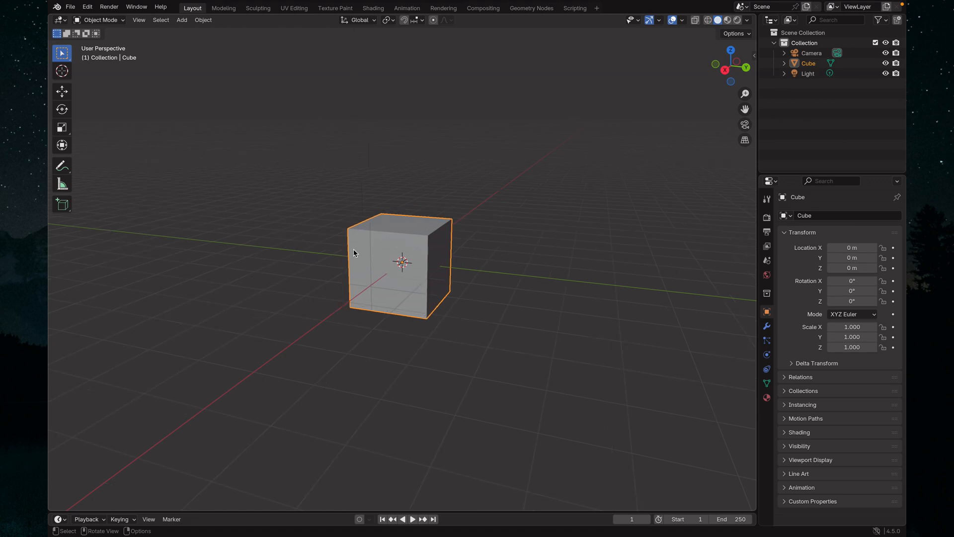
scroll(353, 252, "up", 3)
left_click(240, 171)
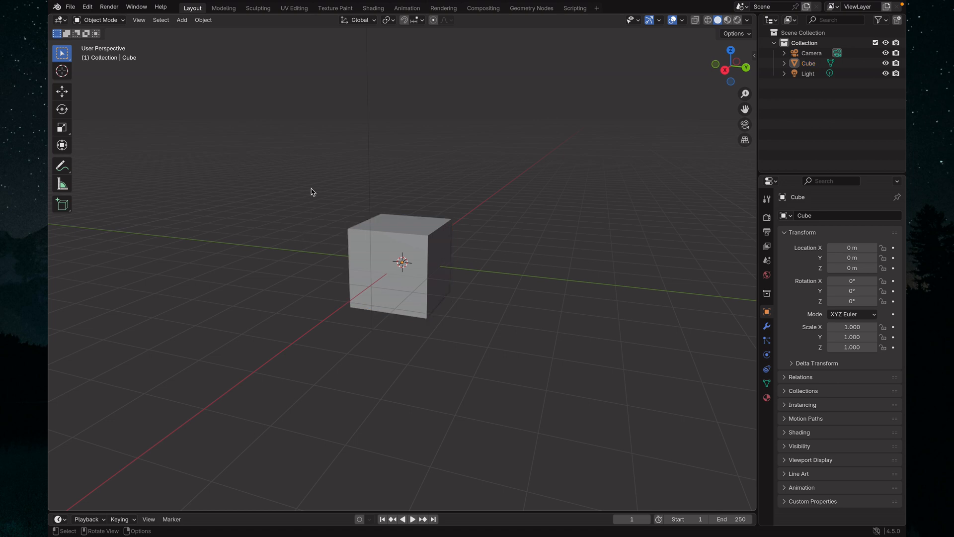
left_click_drag(252, 150, 451, 221)
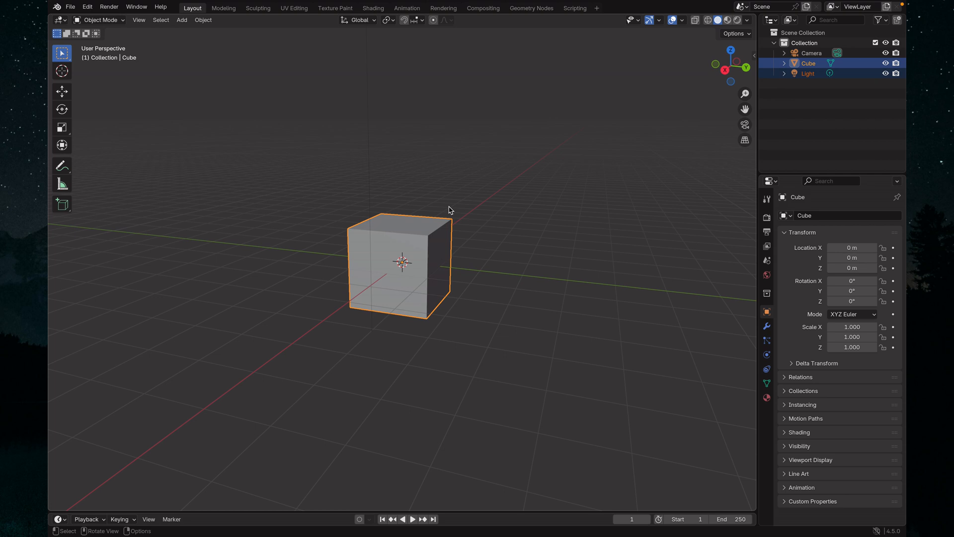
Step: Examine the selected cube and its surroundings by repeatedly zooming out and in
scroll(408, 250, "down", 6)
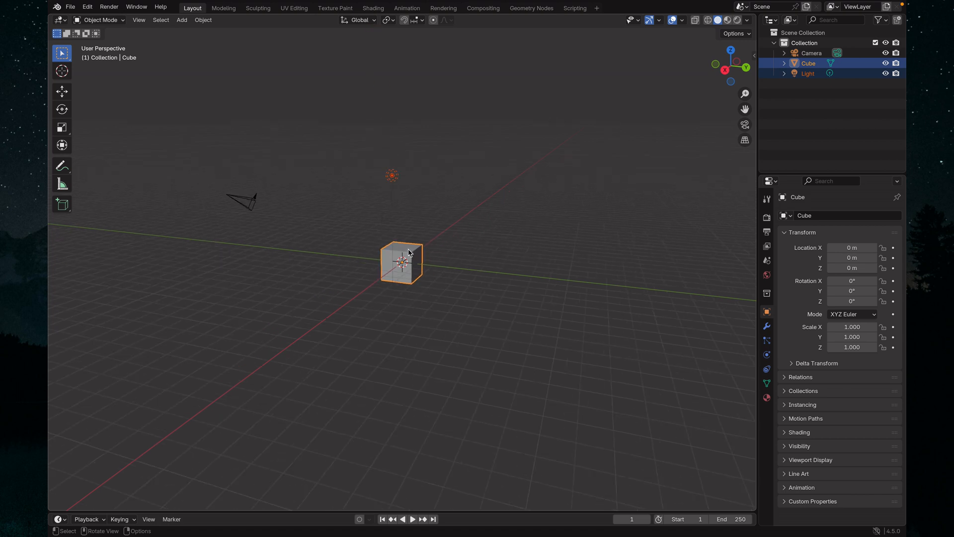
scroll(408, 250, "up", 5)
scroll(407, 249, "up", 4)
scroll(395, 241, "down", 4)
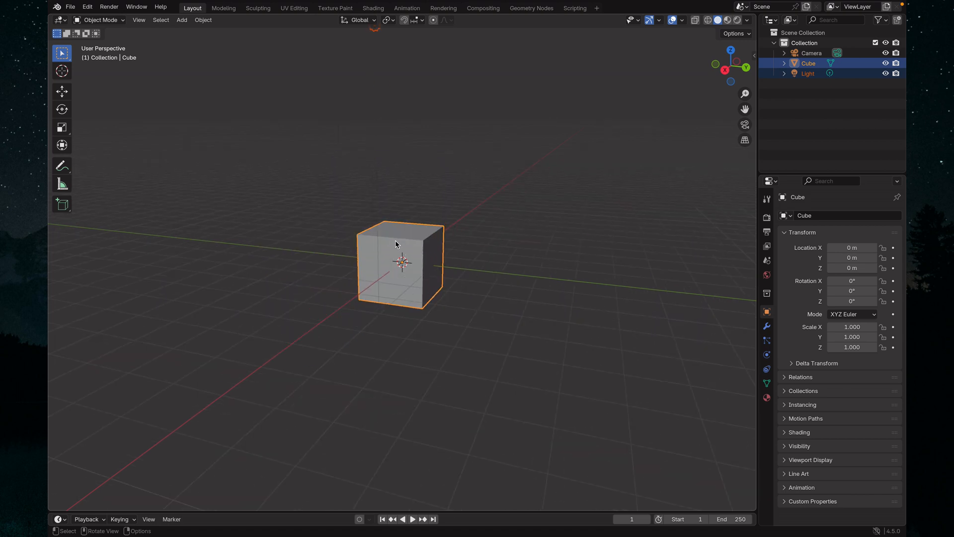
scroll(395, 240, "down", 3)
scroll(395, 240, "up", 6)
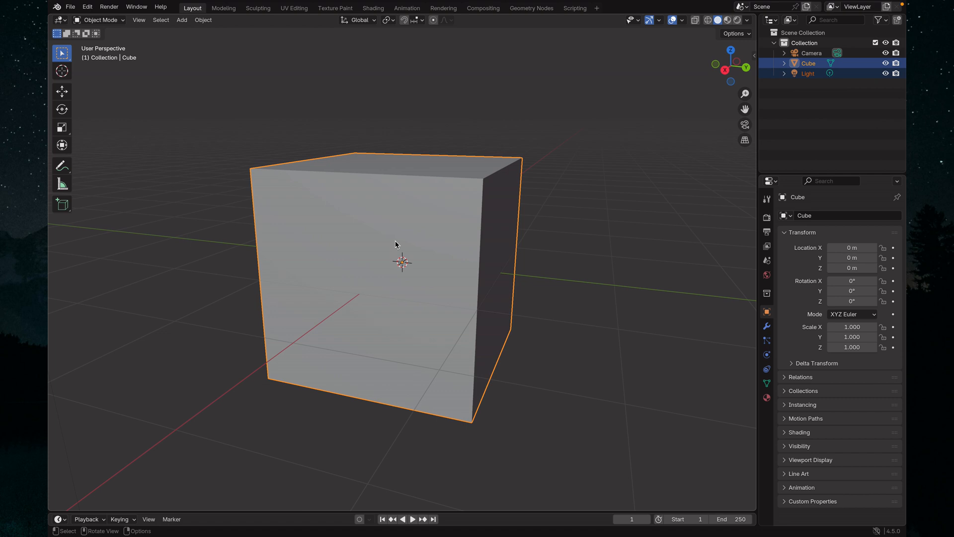
scroll(394, 240, "down", 5)
scroll(395, 241, "up", 5)
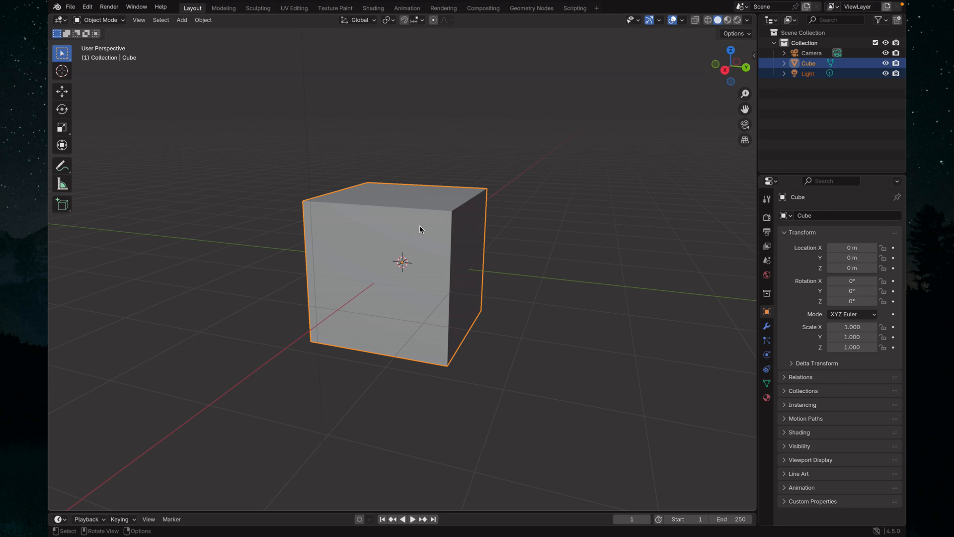
Step: Orbit around the cube to examine its top and side faces, both close up and from farther away
middle_click_drag(514, 259, 441, 298)
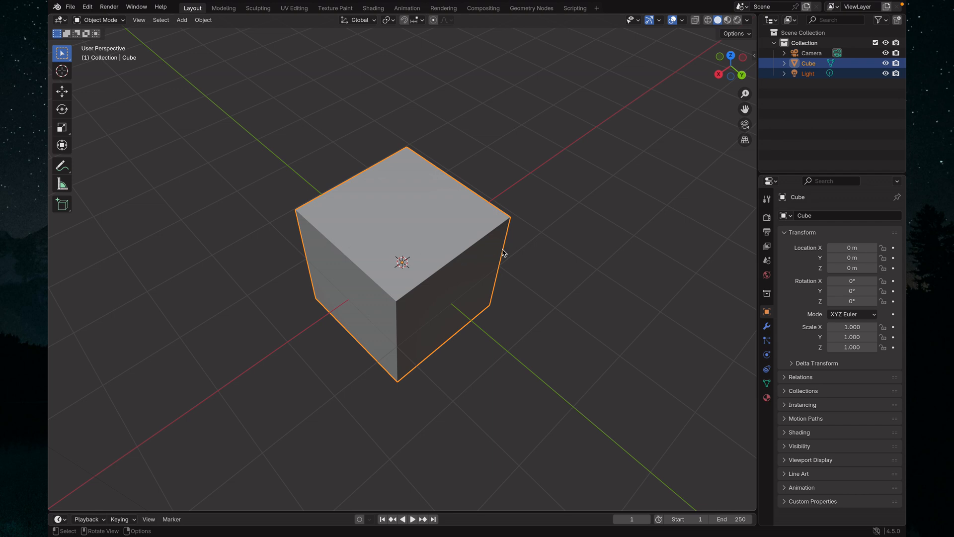
middle_click_drag(490, 254, 441, 260)
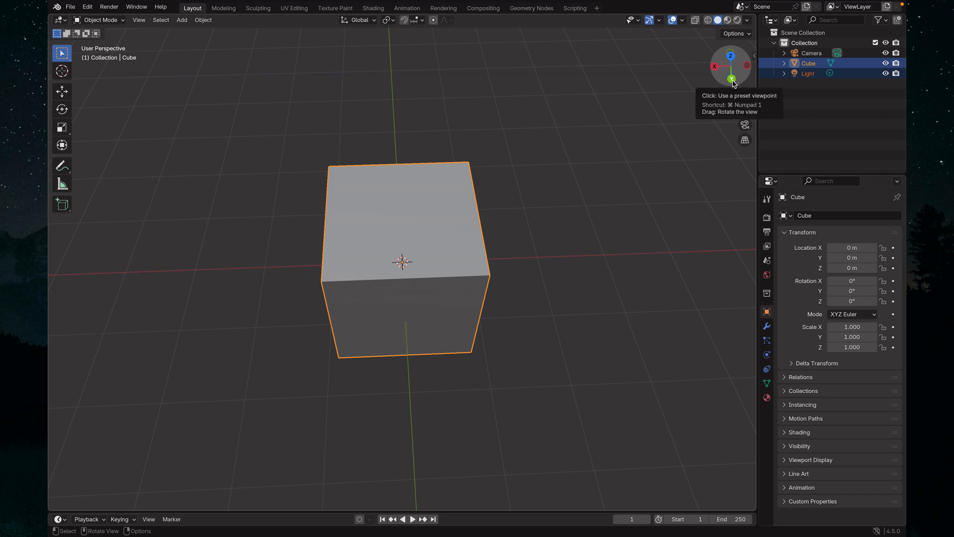
middle_click_drag(518, 246, 536, 260)
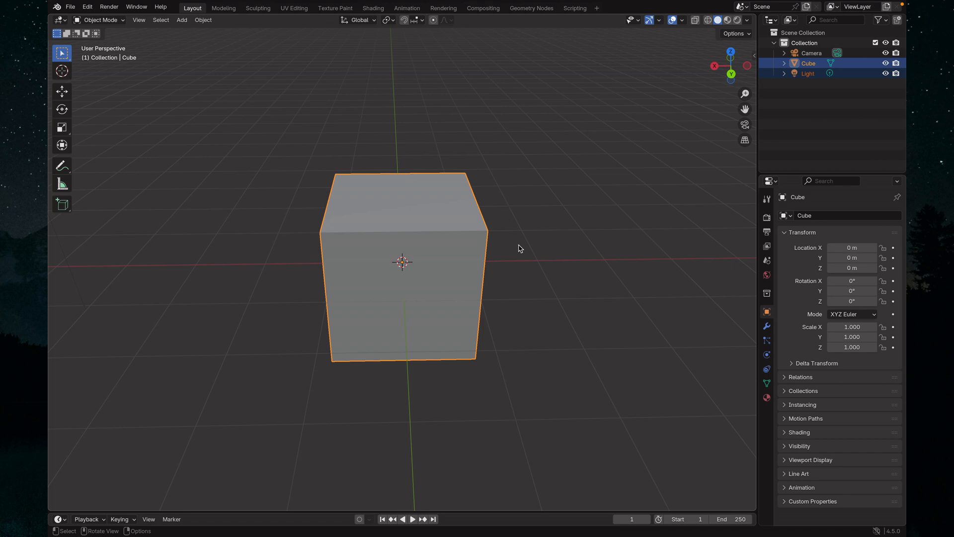
middle_click_drag(532, 303, 423, 296)
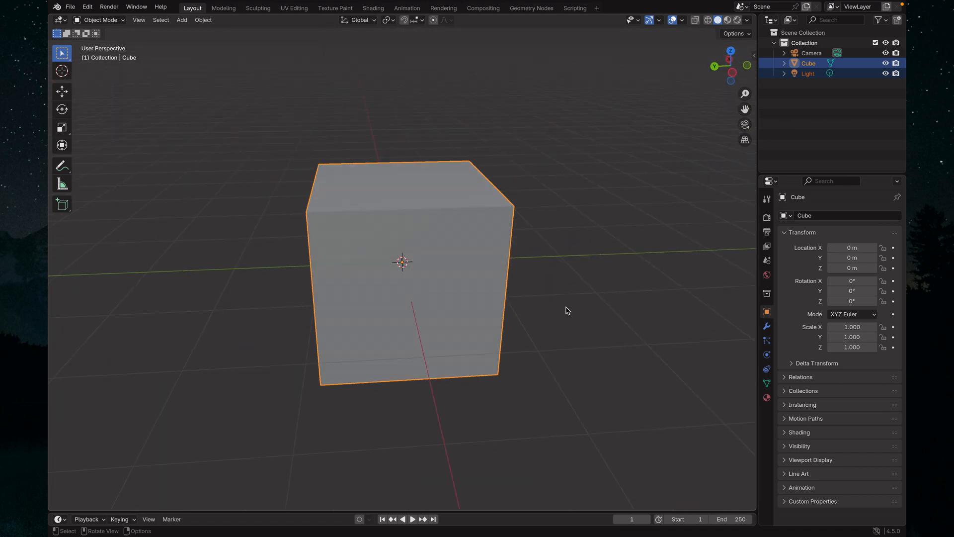
scroll(489, 306, "up", 1)
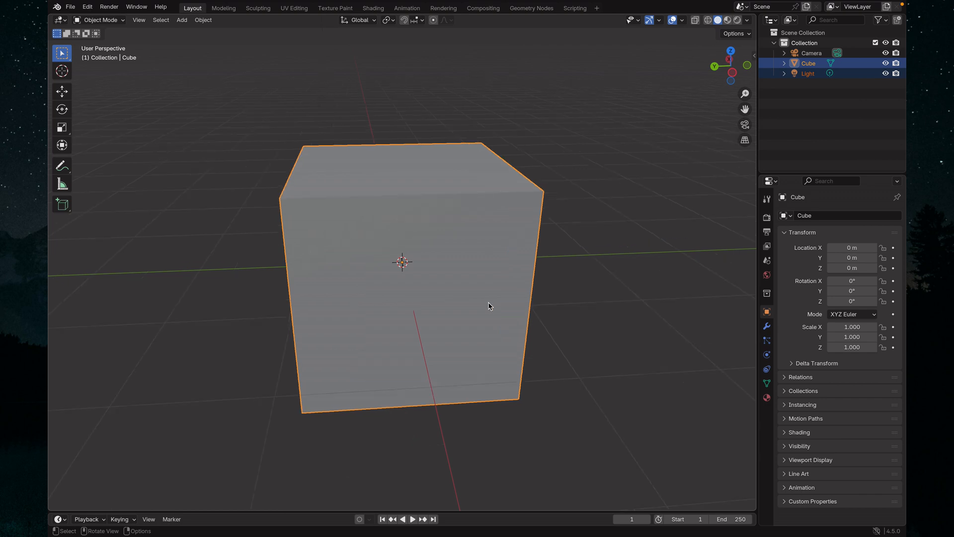
scroll(485, 308, "down", 5)
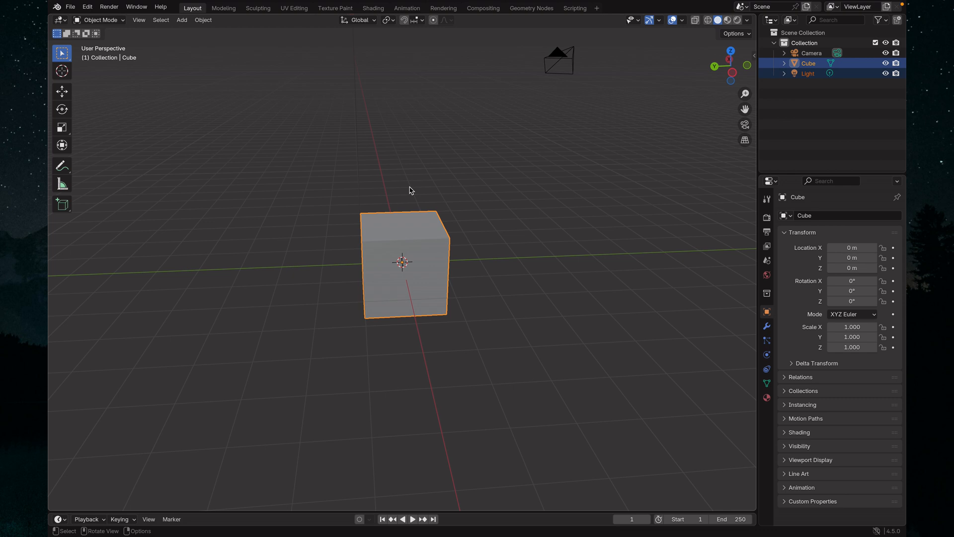
Step: Pan the scene so the cube sits lower in the view and orbit around it to inspect its other sides
key("shift")
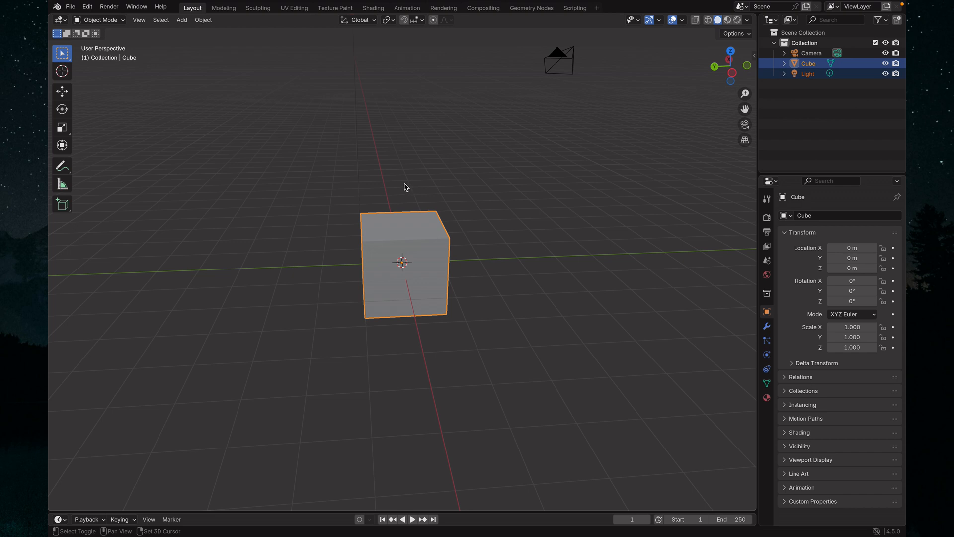
middle_click_drag(368, 204, 399, 233, "shift")
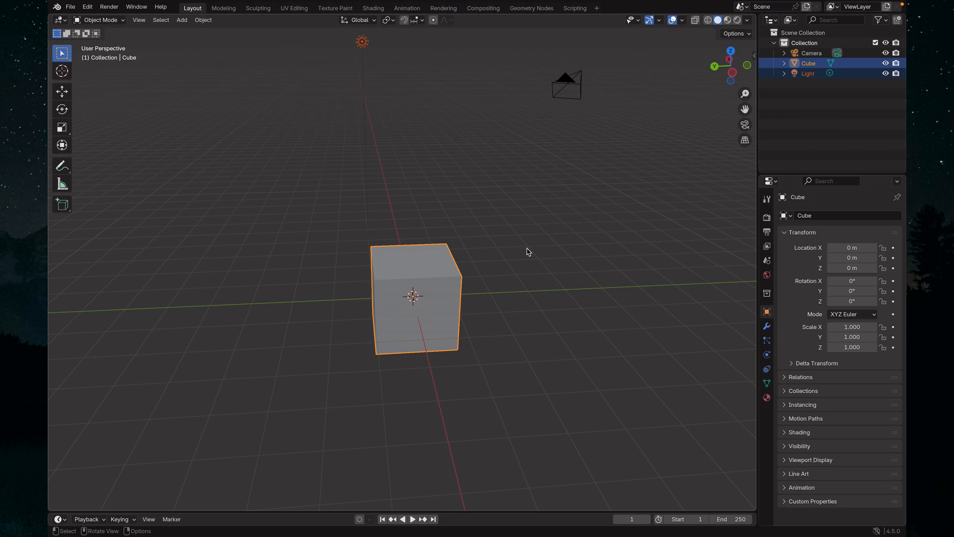
middle_click_drag(527, 251, 502, 241)
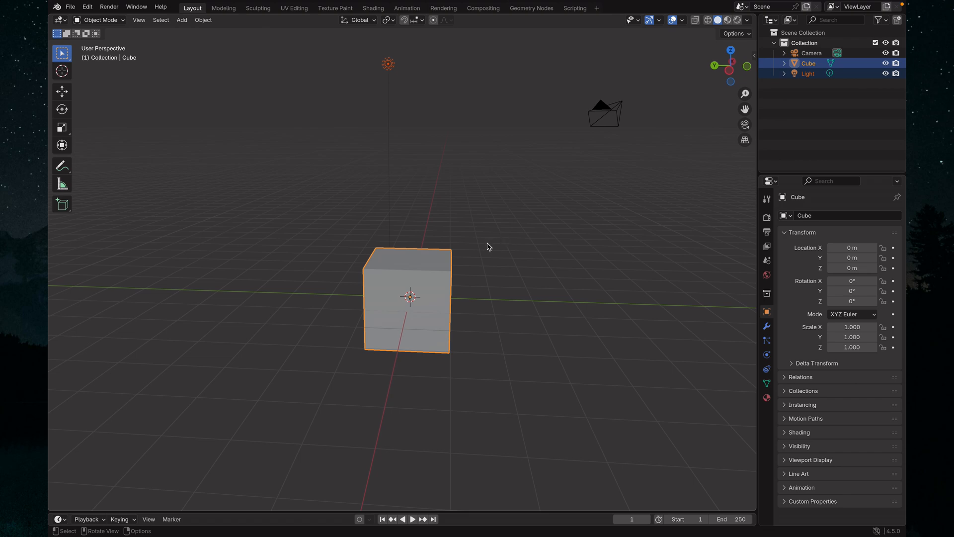
middle_click_drag(487, 245, 420, 248)
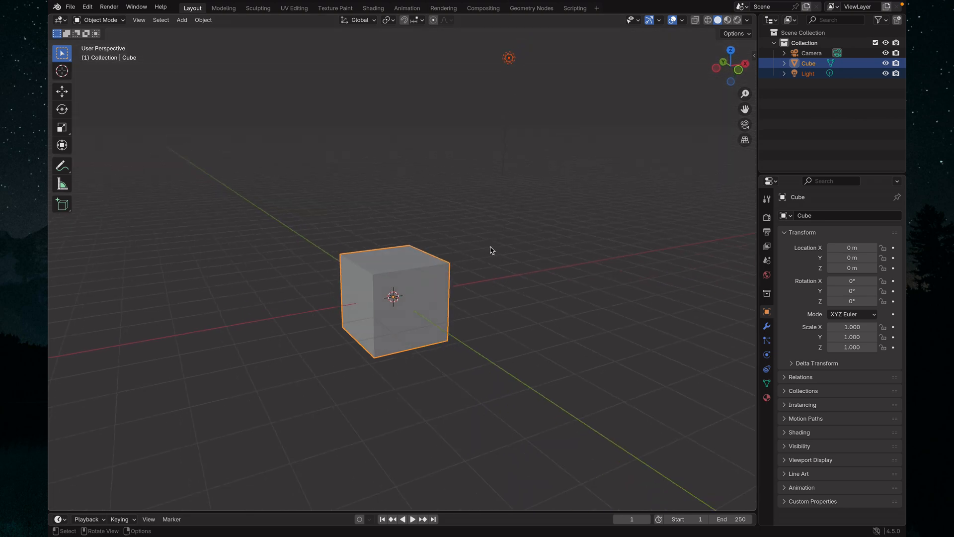
mouse_move(489, 260)
middle_mouse_down()
mouse_move(437, 291)
mouse_move(324, 277)
mouse_move(630, 270)
mouse_move(502, 263)
middle_mouse_up()
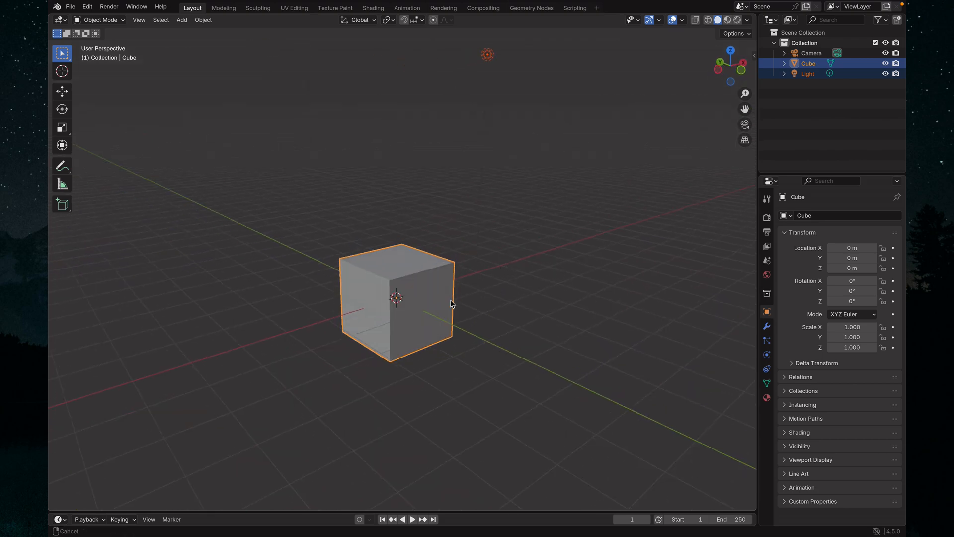
Step: Clear the selection of the cube and light, then select only the cube
middle_click_drag(449, 303, 426, 275, "shift")
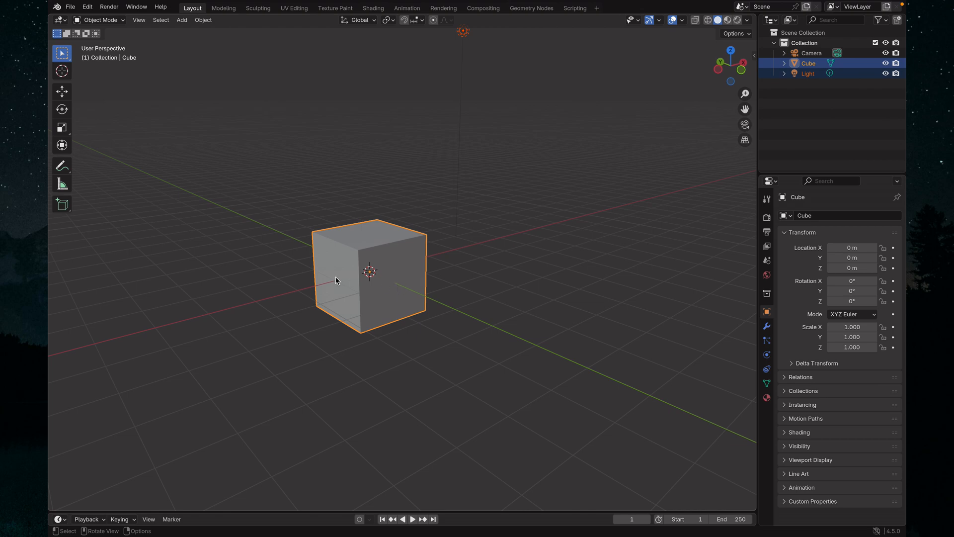
middle_click_drag(419, 301, 447, 298)
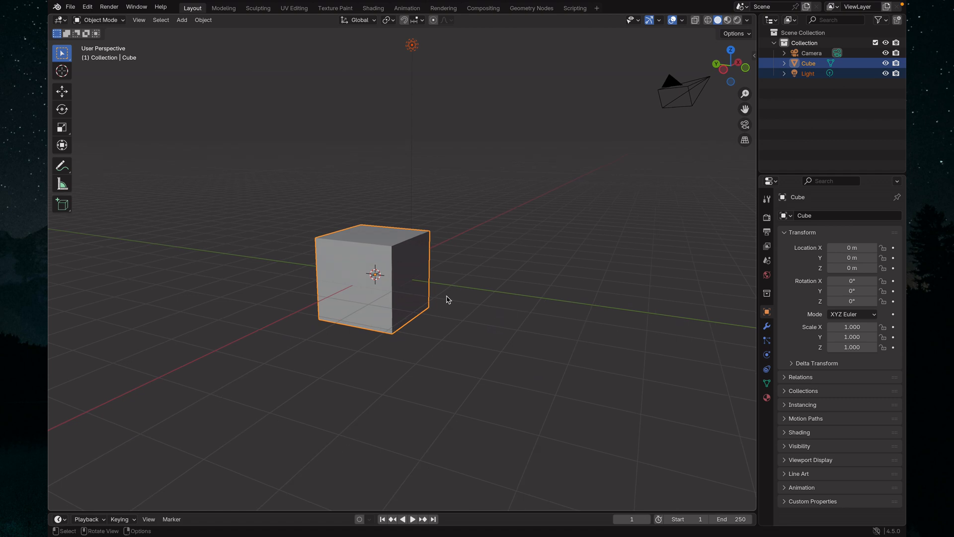
left_click(407, 275)
middle_click_drag(566, 240, 475, 257)
left_click(476, 256)
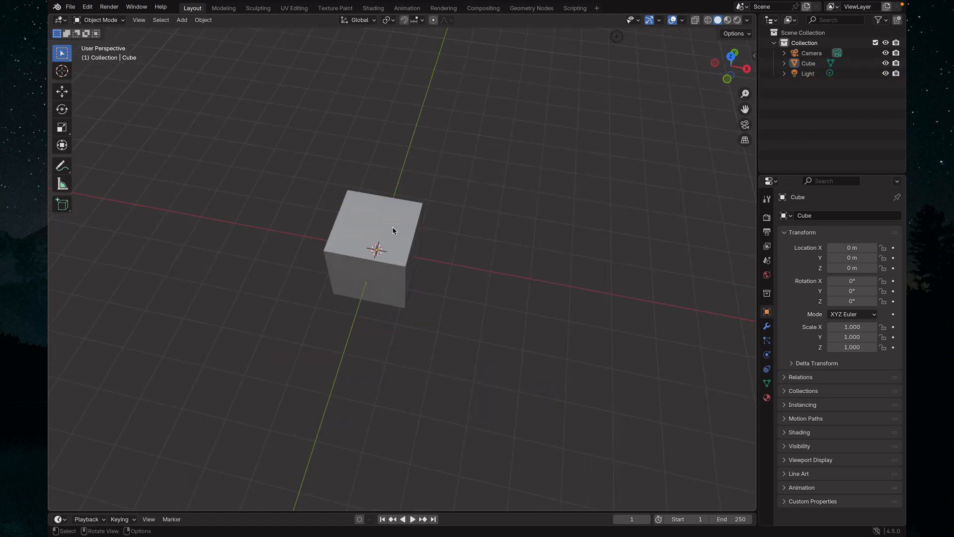
left_click(392, 231)
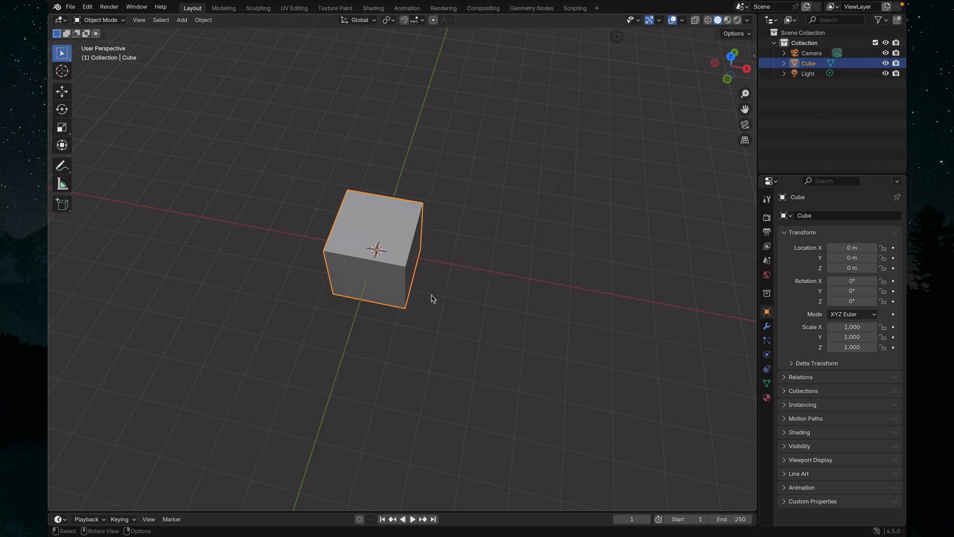
Step: Delete the selected cube from the scene and undo the deletion
middle_click_drag(423, 300, 449, 280)
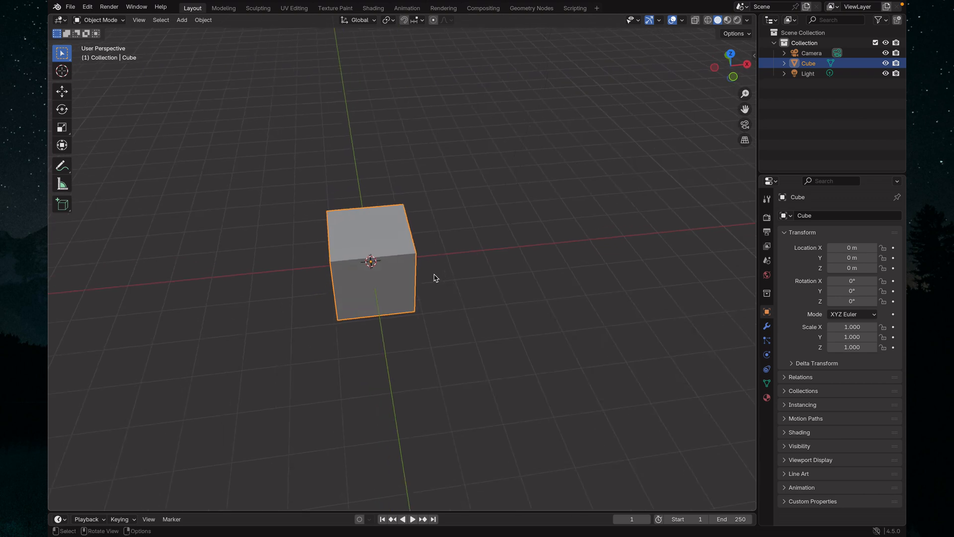
right_click(396, 260)
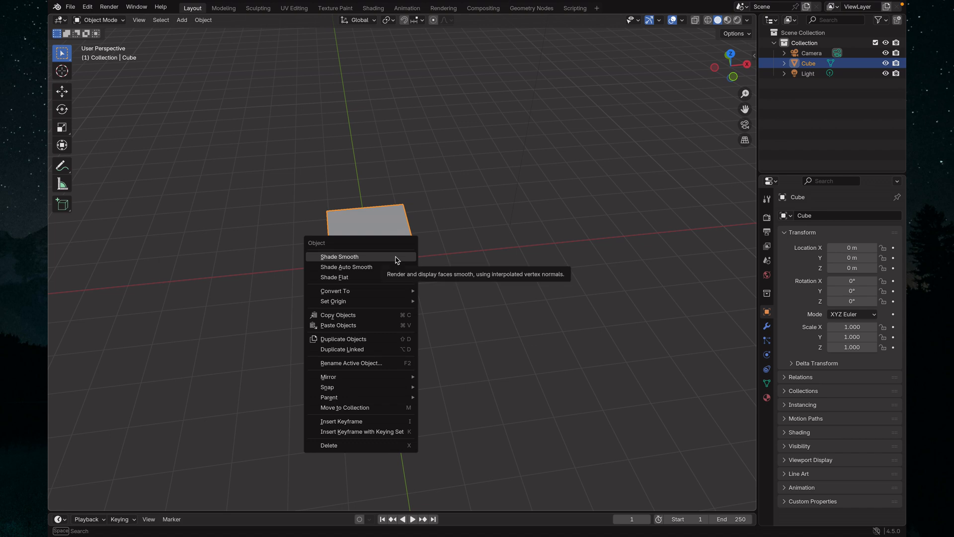
left_click(348, 445)
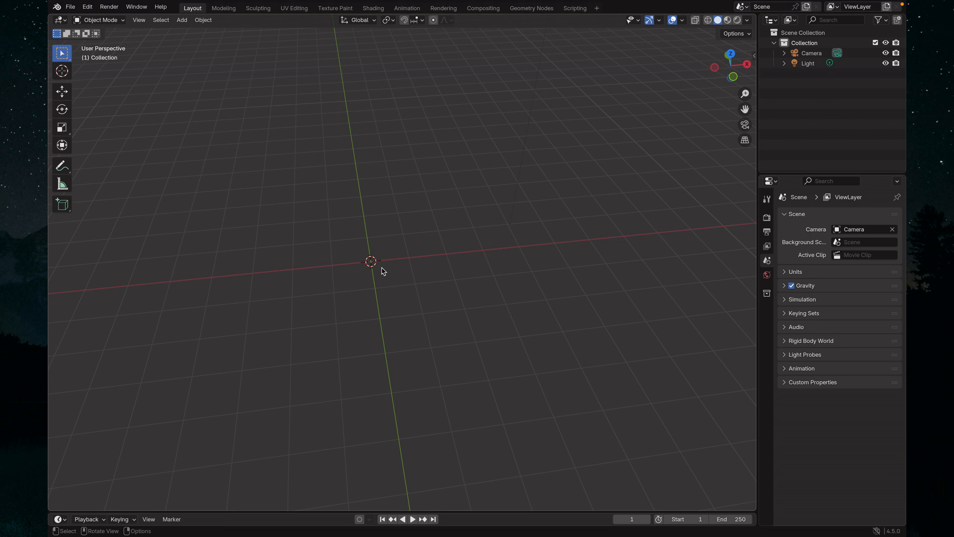
key("ctrl")
key("ctrl+z")
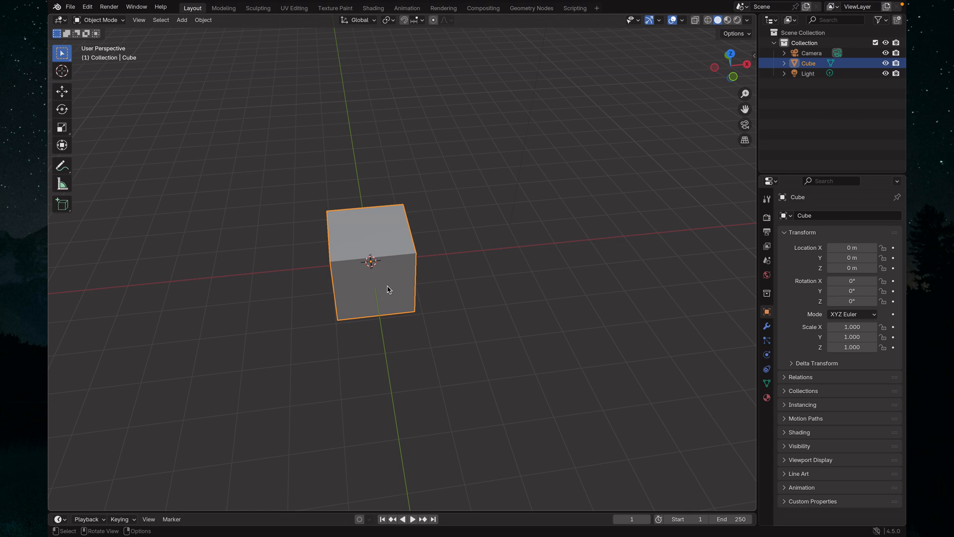
Step: Delete the selected cube and confirm its removal
key("x")
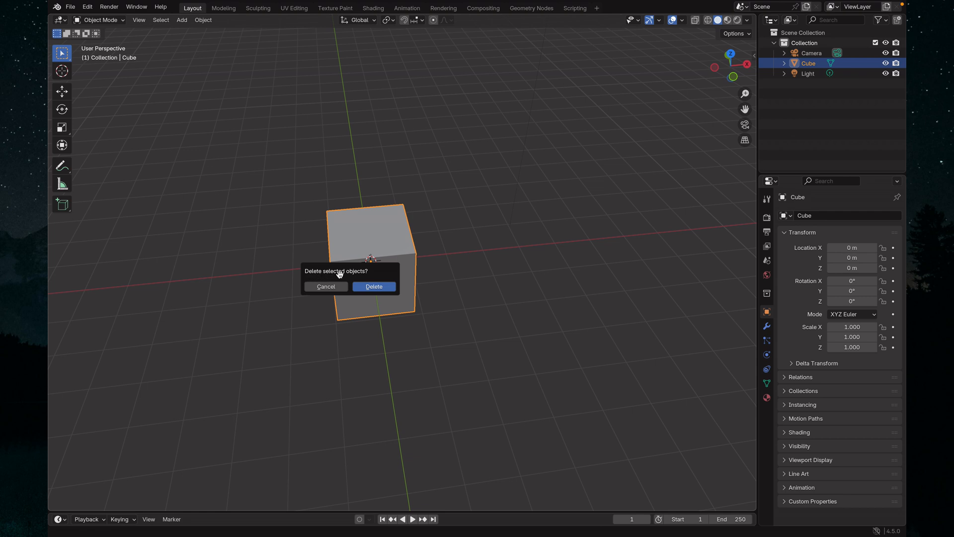
key("Escape")
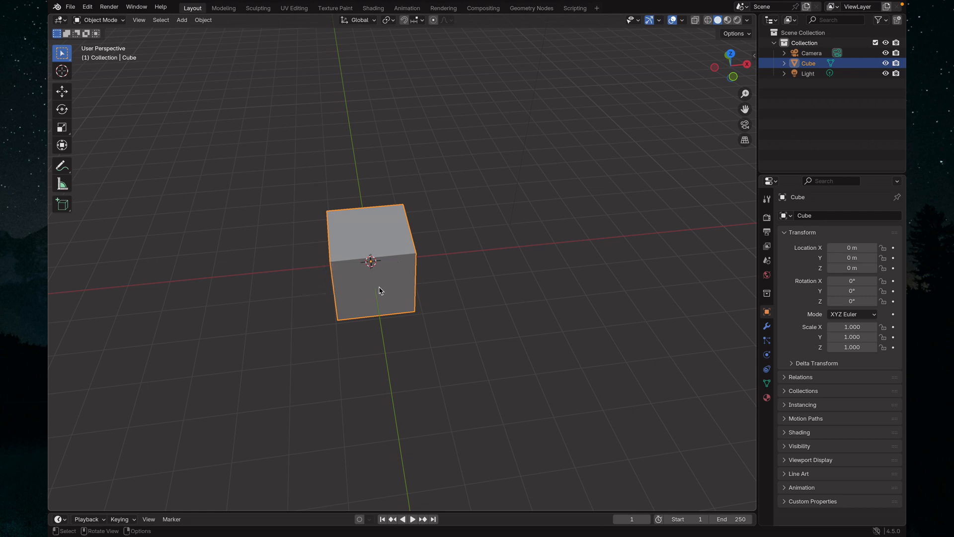
key("x")
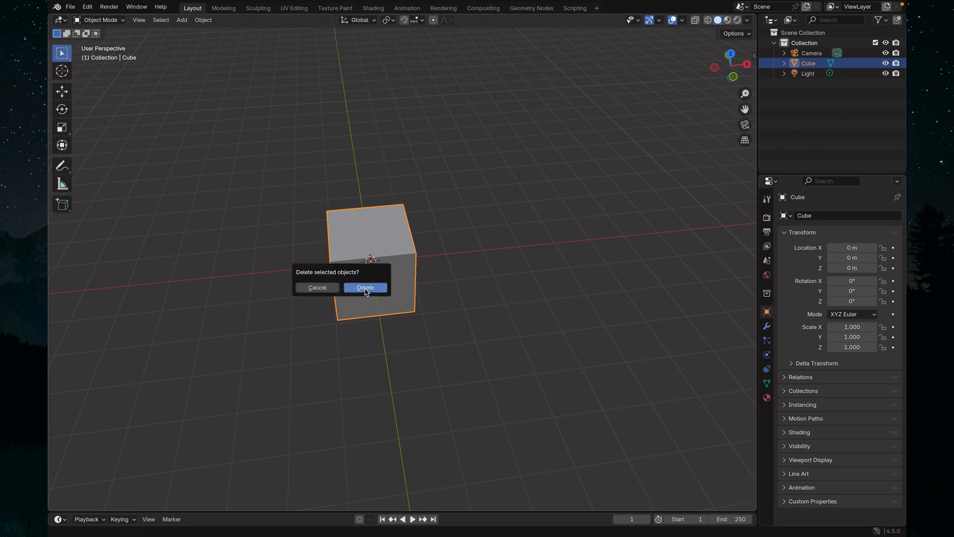
left_click(365, 288)
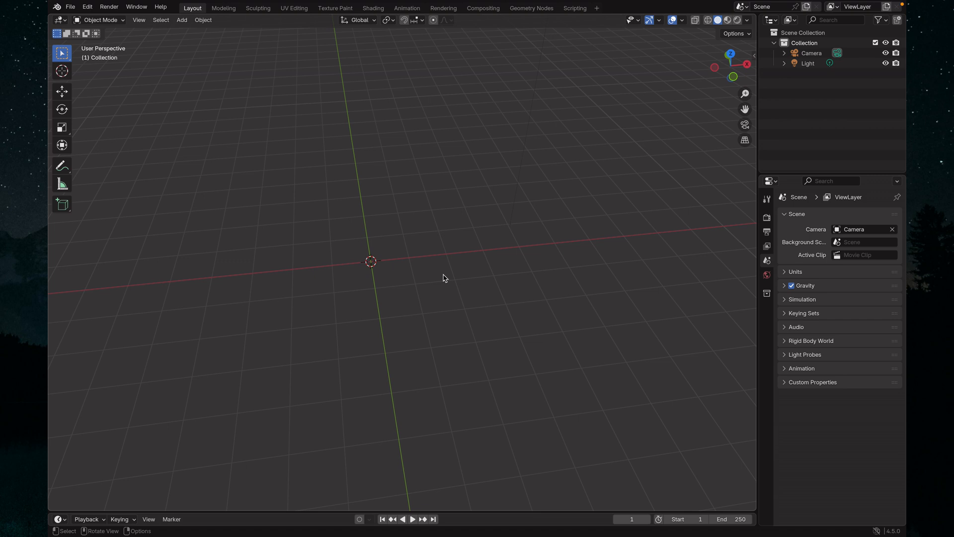
Step: Add a cylinder mesh at the origin of the scene
right_click(346, 145)
left_click(181, 21)
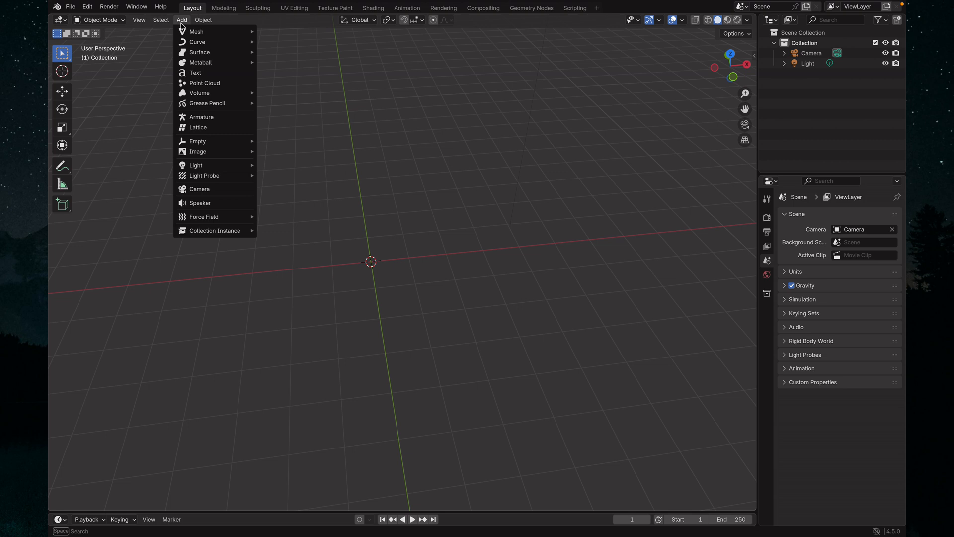
mouse_move(198, 43)
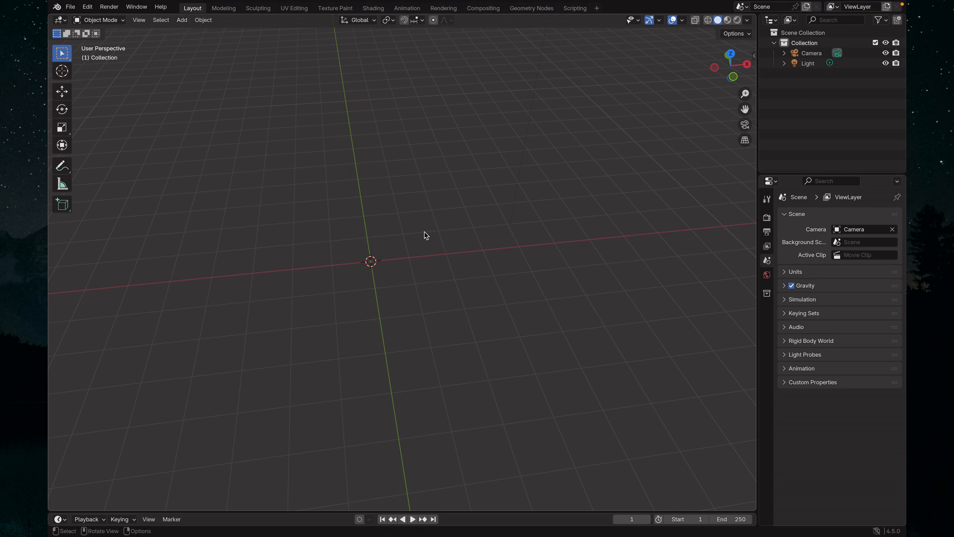
key("shift")
key("shift+a")
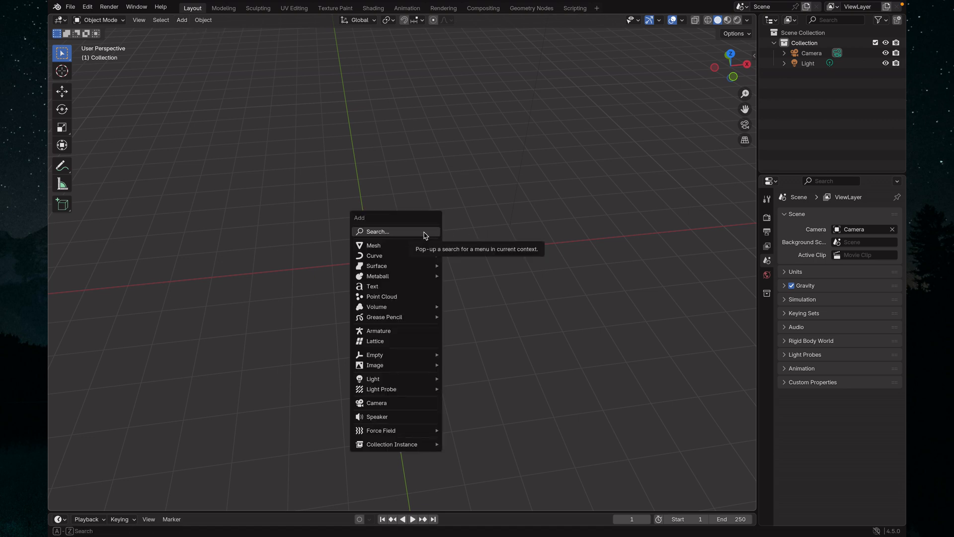
mouse_move(406, 245)
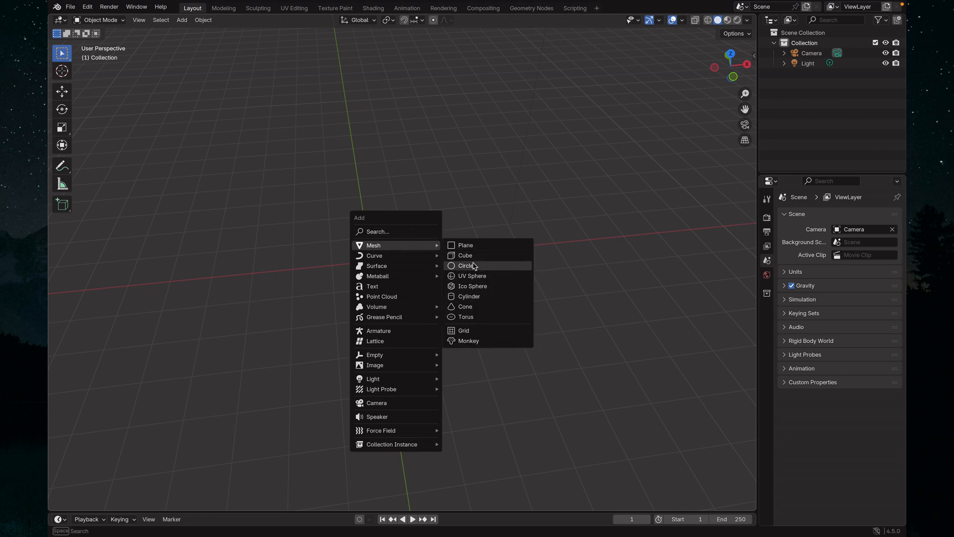
left_click(472, 297)
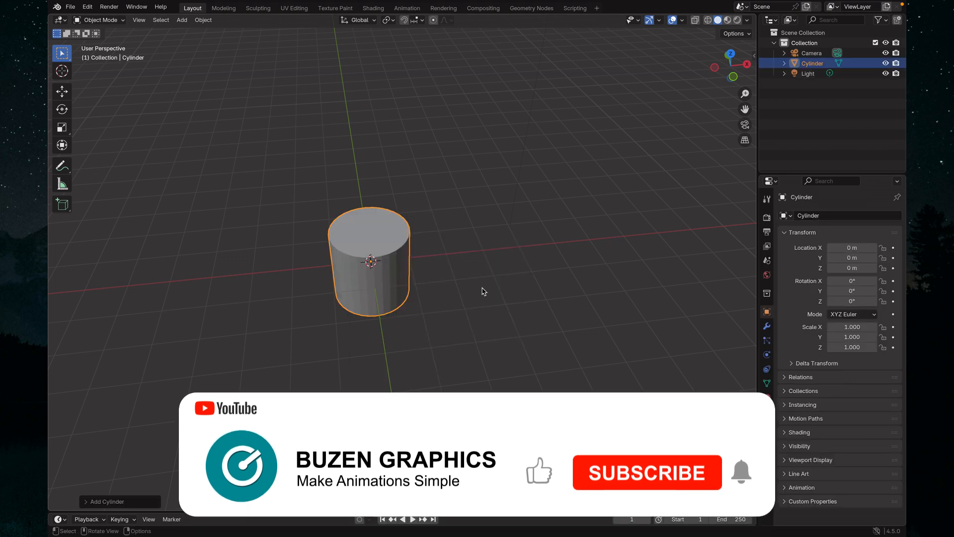
Step: Add a cube mesh at the same place as the cylinder and undo the addition
middle_click_drag(436, 279, 455, 209)
key("shift+a")
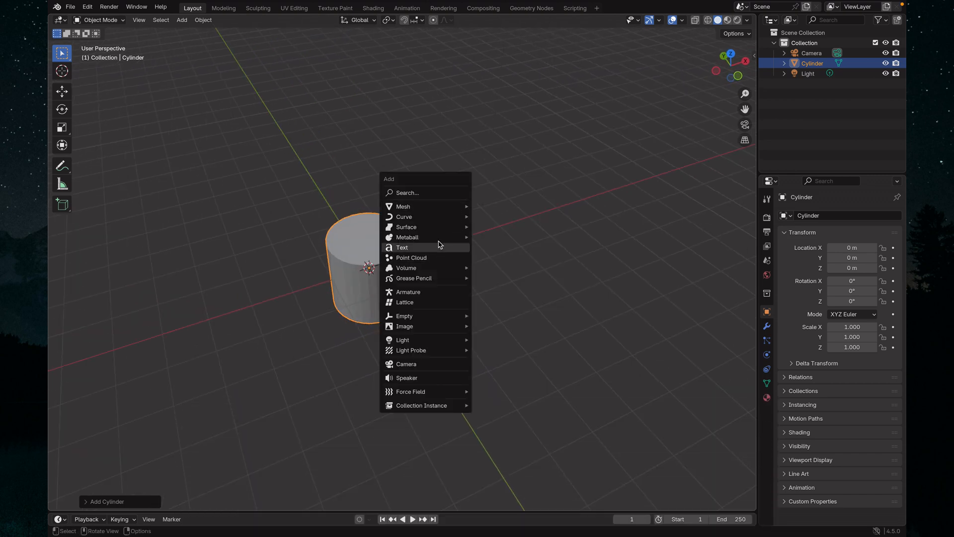
mouse_move(415, 209)
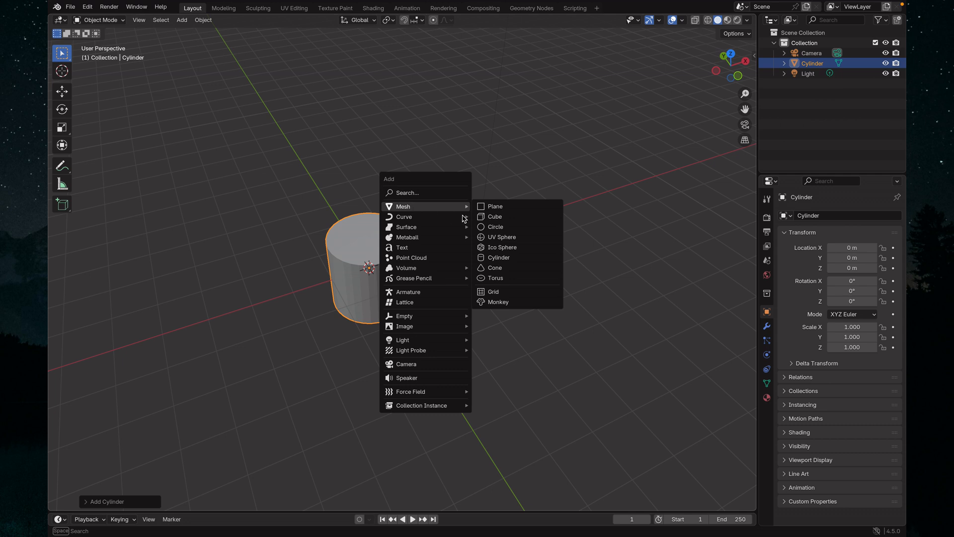
left_click(508, 221)
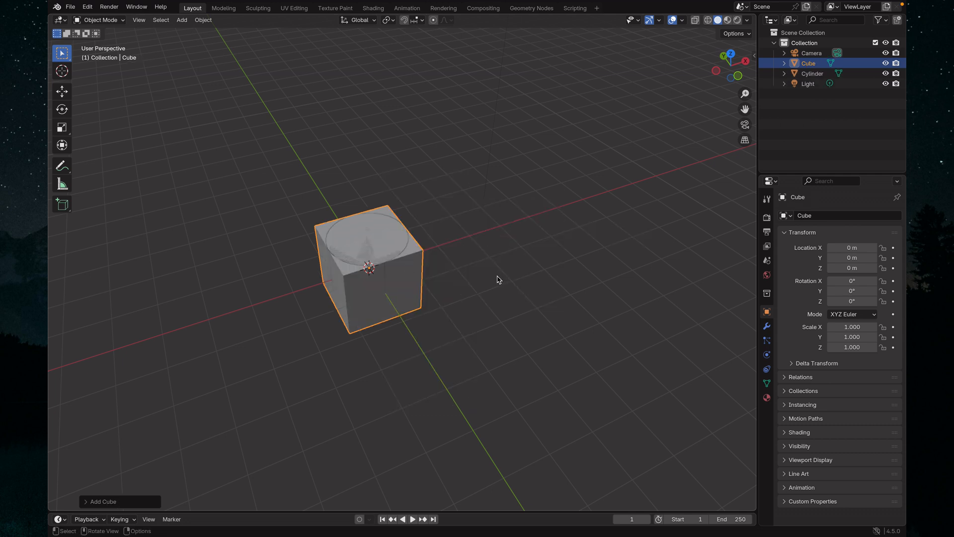
key("ctrl+z")
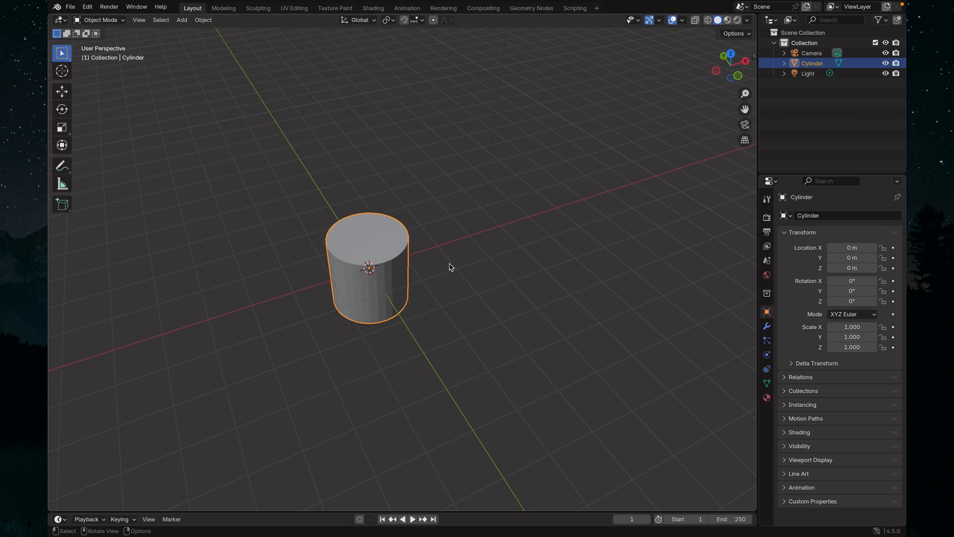
Step: Delete the cylinder from the scene
scroll(518, 289, "down", 1)
scroll(440, 313, "up", 5)
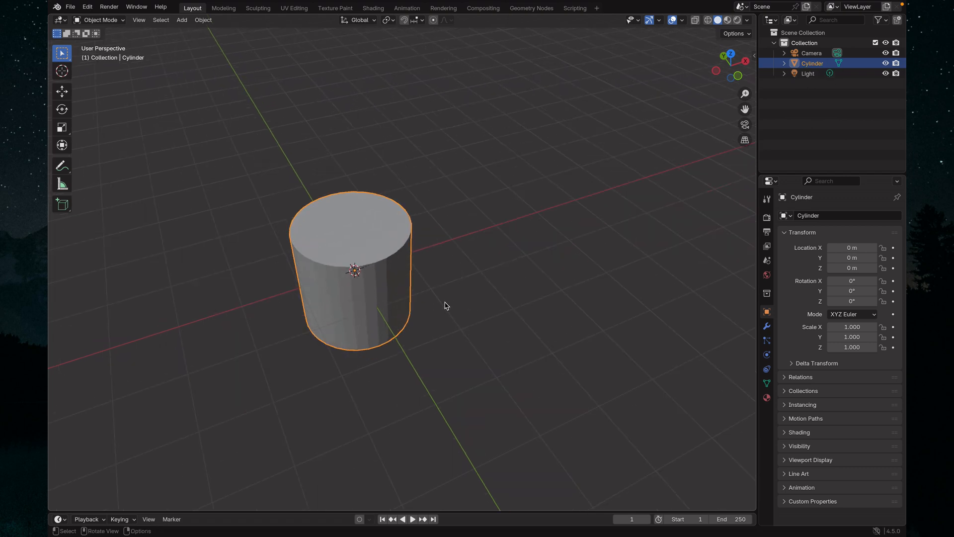
middle_click_drag(512, 299, 377, 277)
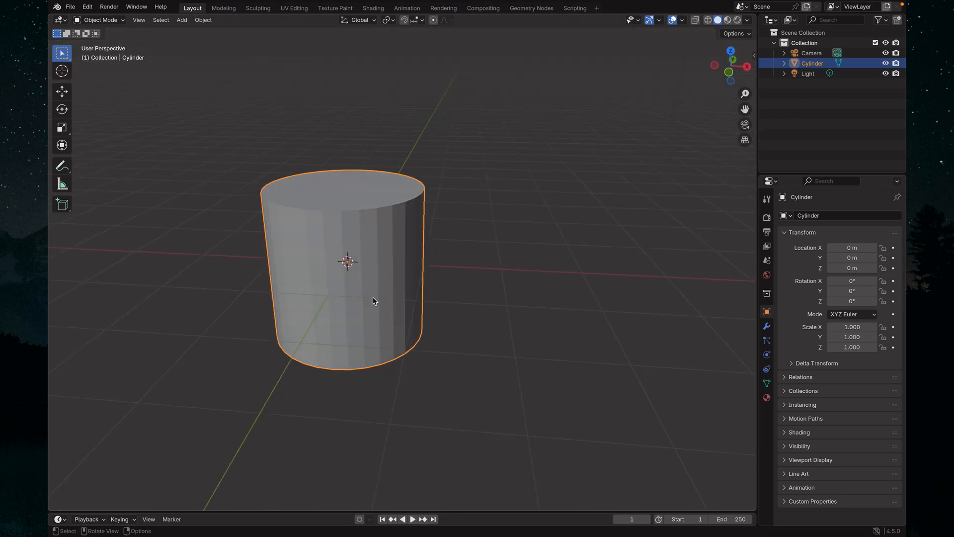
right_click(363, 266)
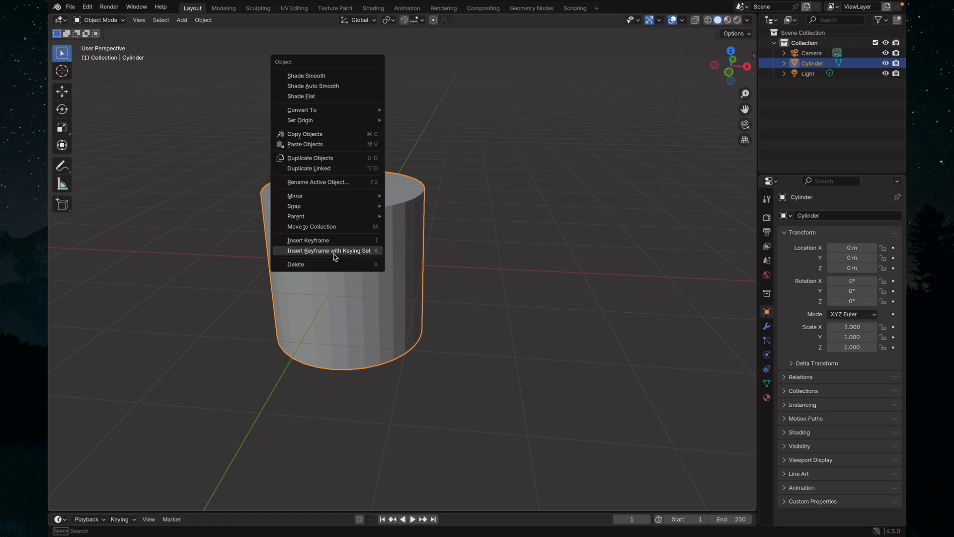
left_click(321, 265)
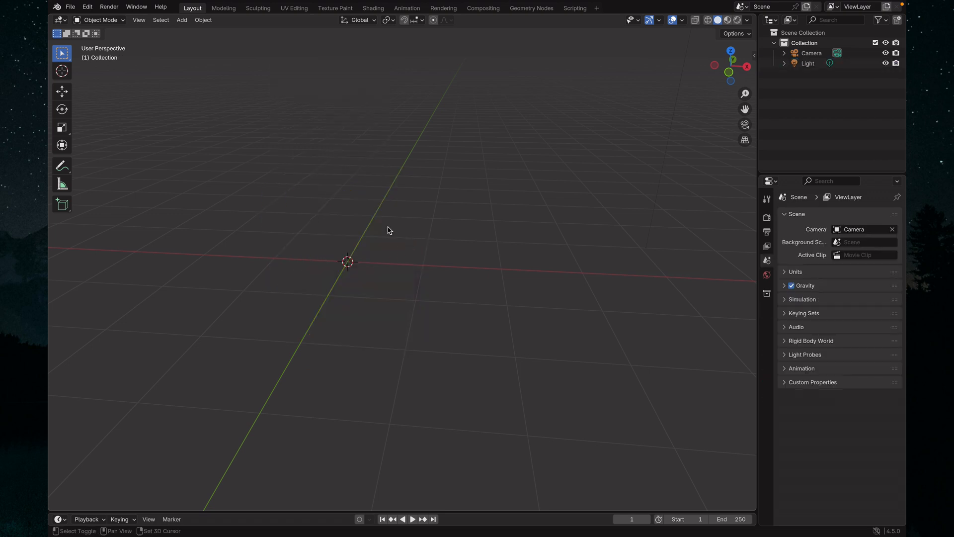
Step: Add a new cylinder mesh at the scene origin
key("shift+a")
mouse_move(389, 230)
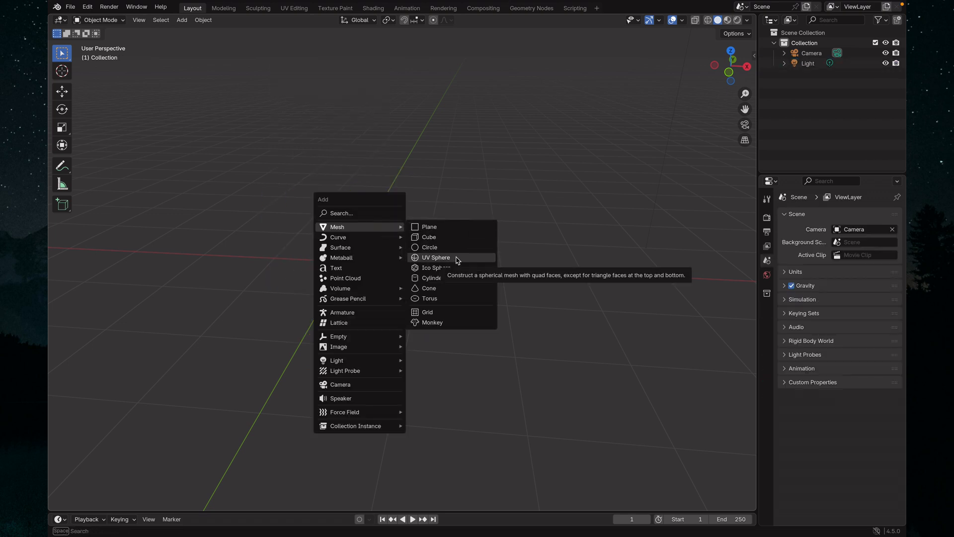
left_click(448, 284)
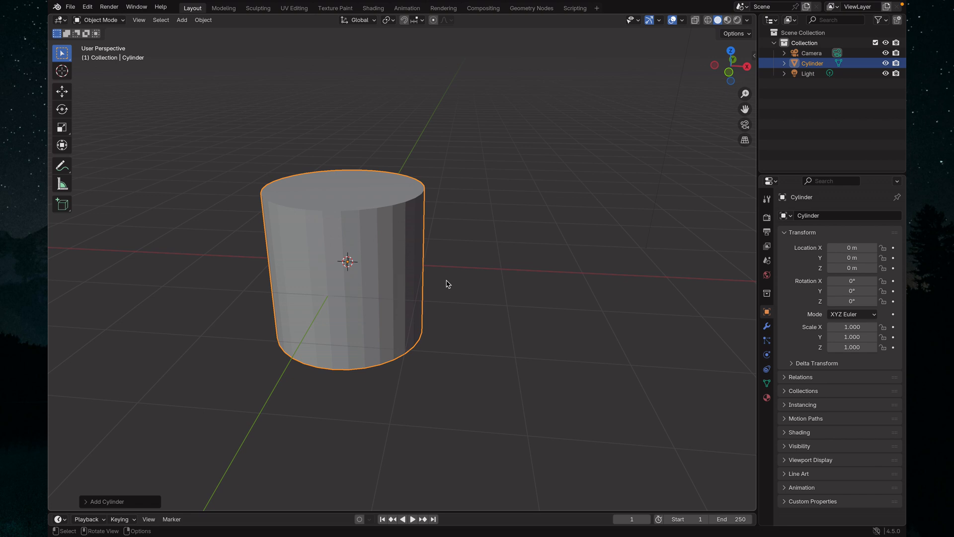
Step: Examine the faceted side and top of the new cylinder close up, centred in the view and from another angle
scroll(447, 283, "up", 5)
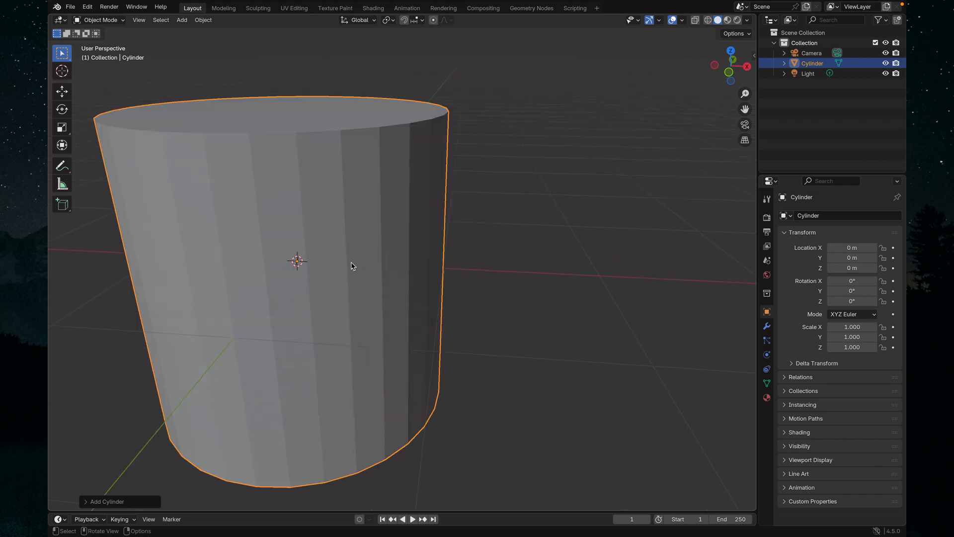
key("shift")
middle_click_drag(352, 267, 496, 264, "shift")
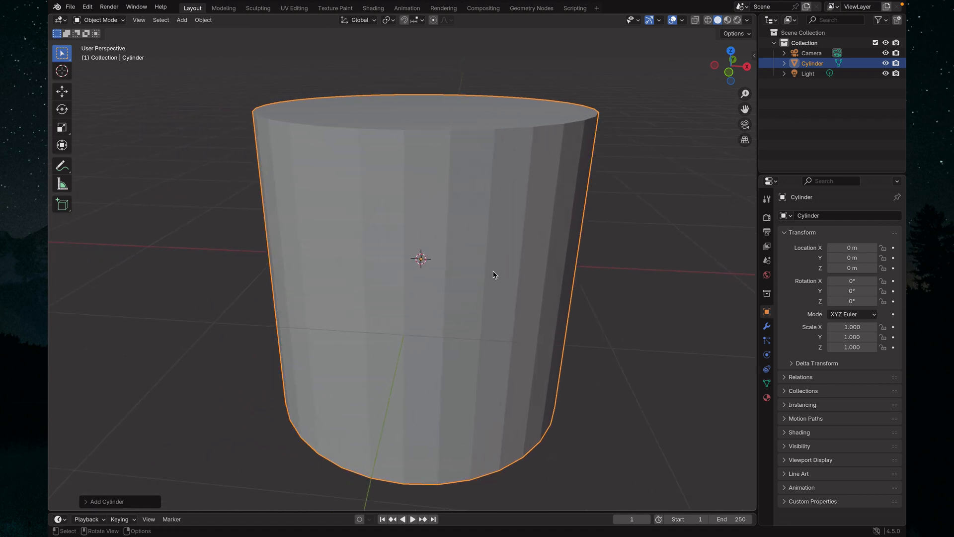
scroll(493, 274, "up", 2)
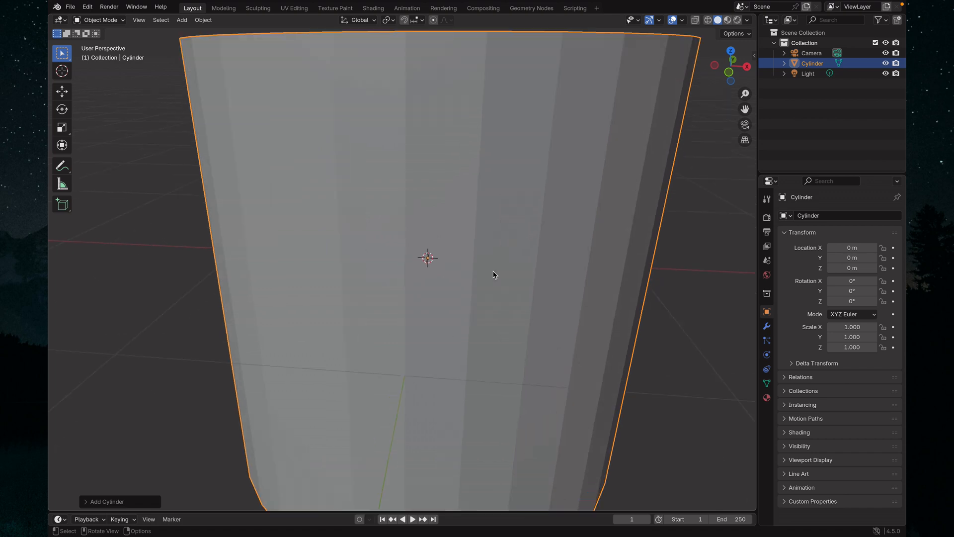
scroll(493, 274, "down", 3)
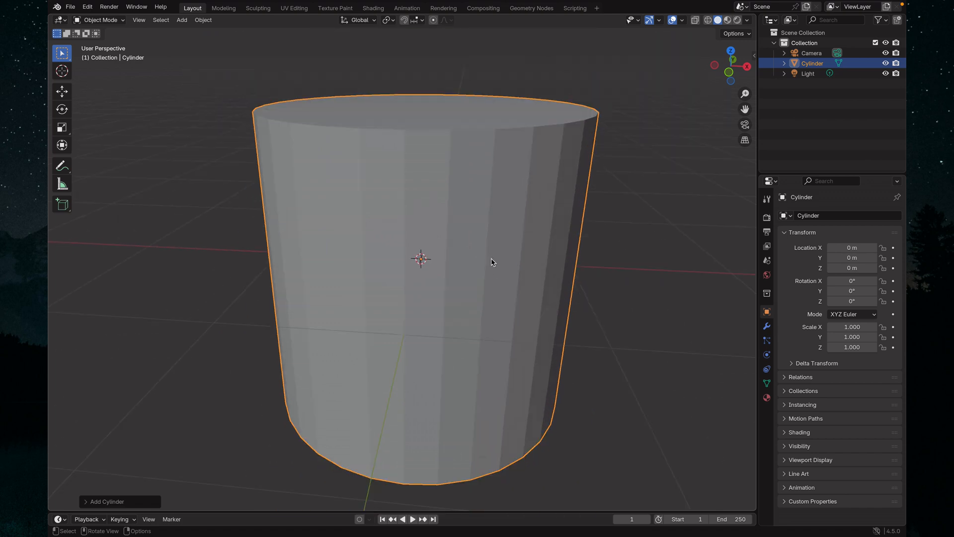
middle_click_drag(492, 264, 440, 258)
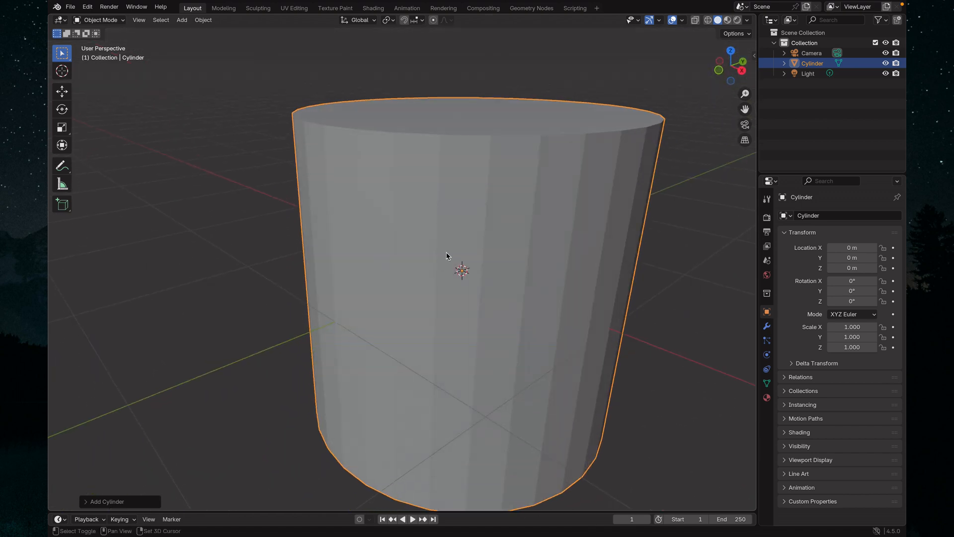
left_click(490, 138)
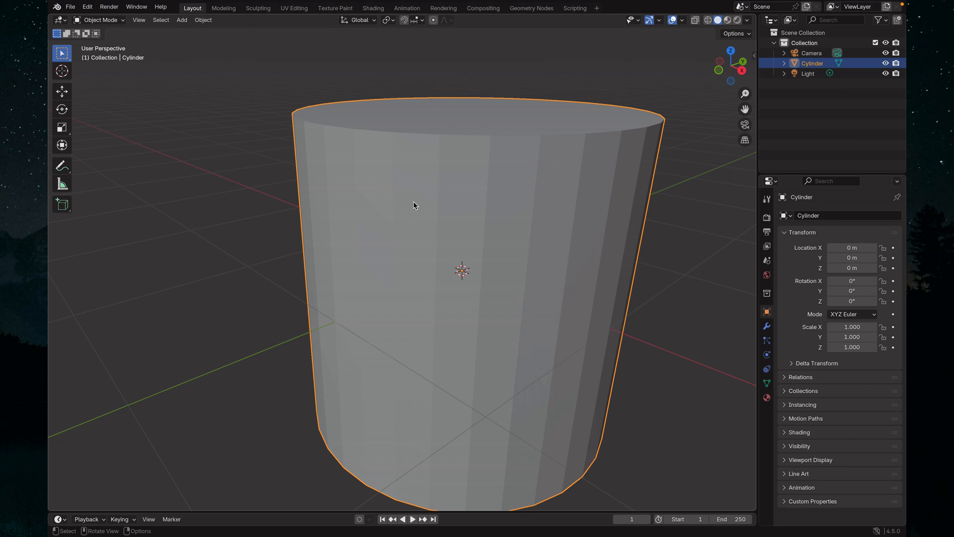
Step: Delete the selected cylinder from the scene
scroll(414, 205, "down", 1)
scroll(413, 204, "up", 3)
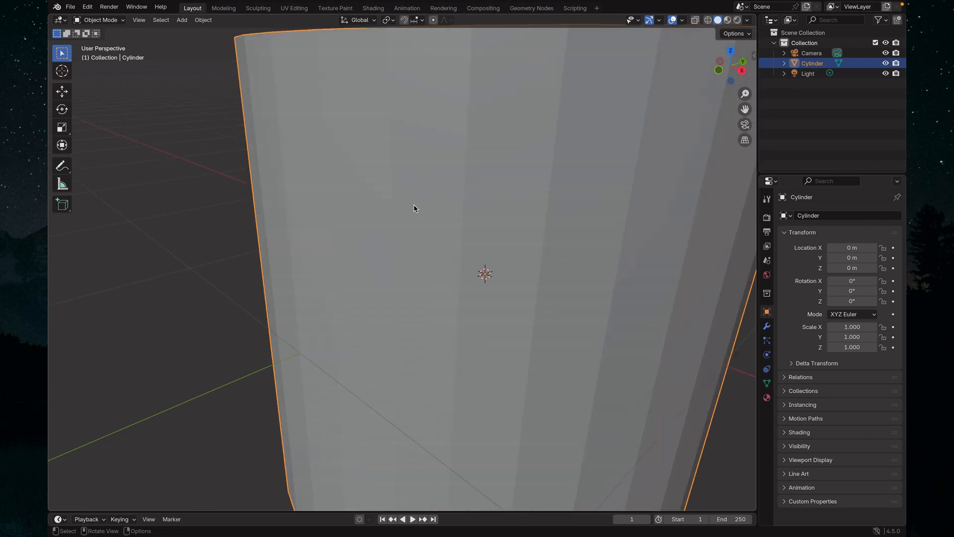
scroll(413, 205, "down", 6)
right_click(421, 205)
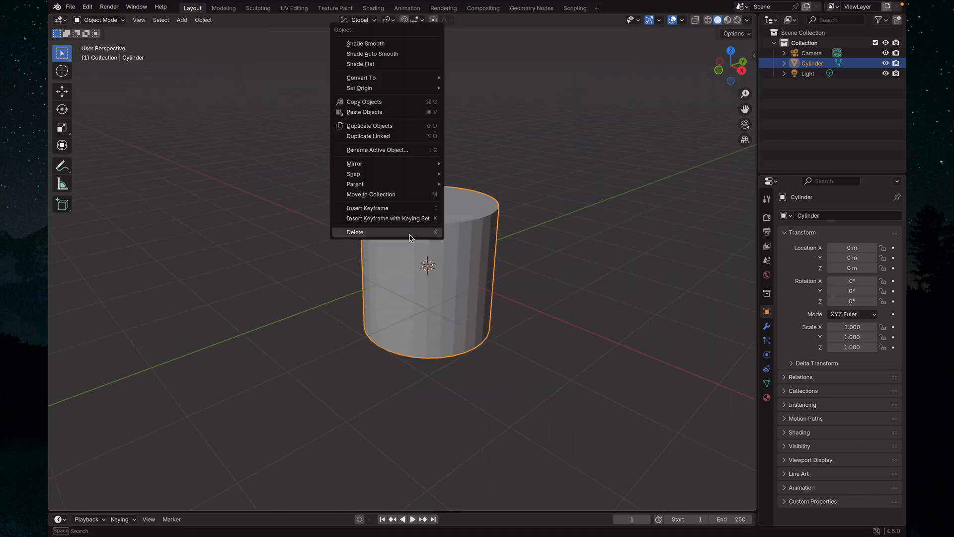
left_click(410, 237)
Step: Add a fresh cylinder mesh at the scene origin and expand its creation settings
right_click(373, 211)
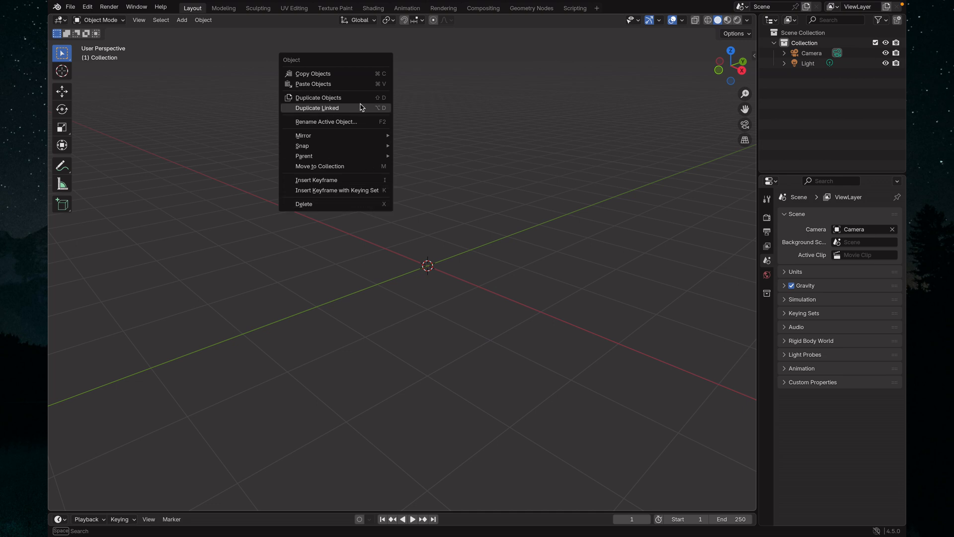
key("shift+a")
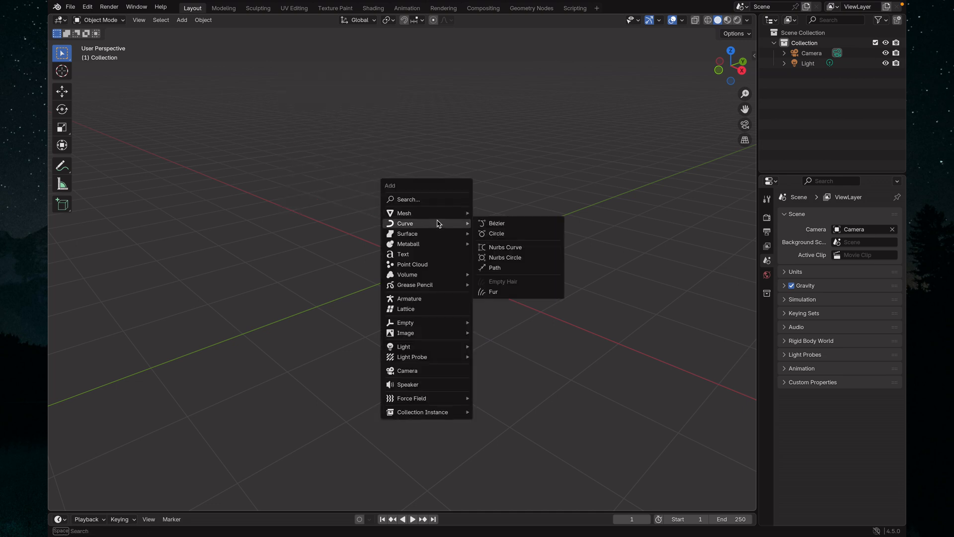
mouse_move(452, 213)
left_click(512, 265)
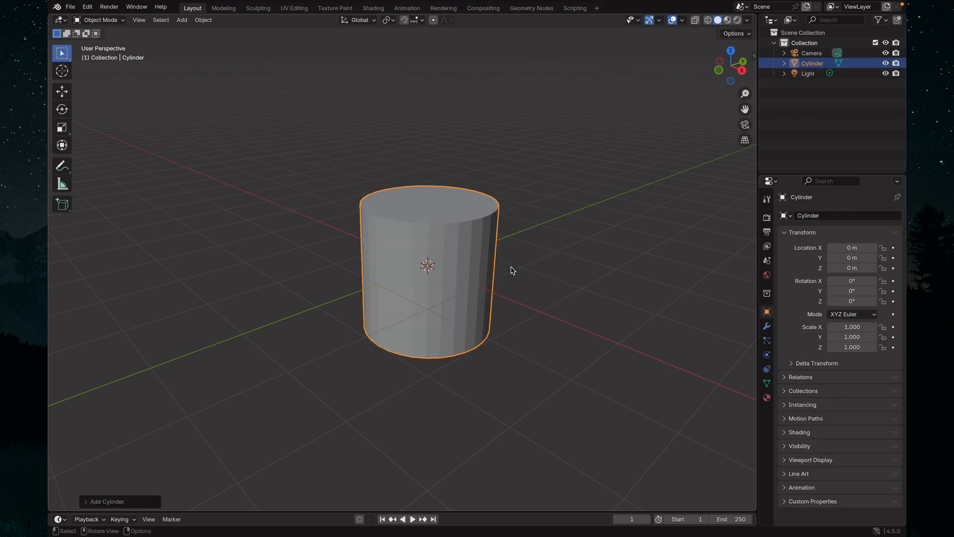
left_click(111, 503)
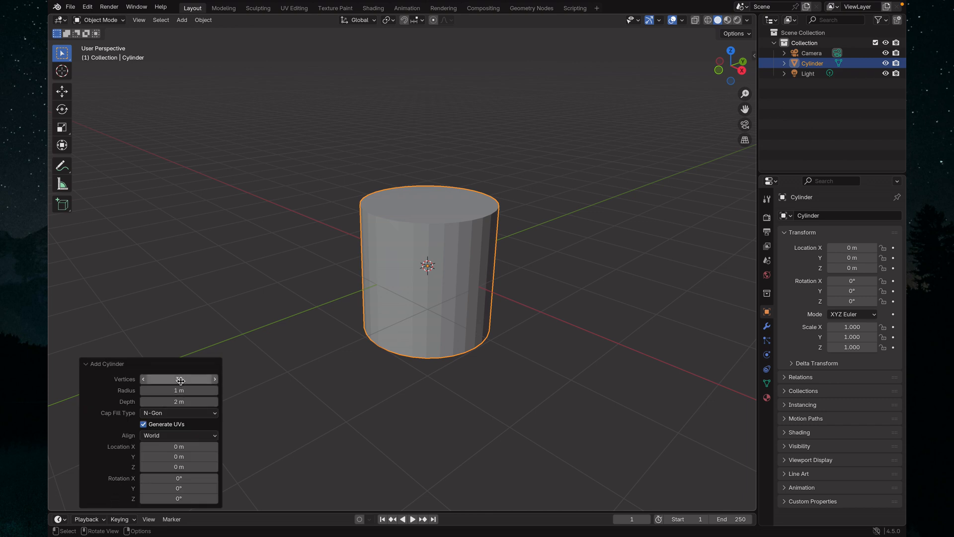
Step: Set the new cylinder's vertex count to 100
scroll(411, 320, "up", 2)
scroll(411, 321, "up", 3)
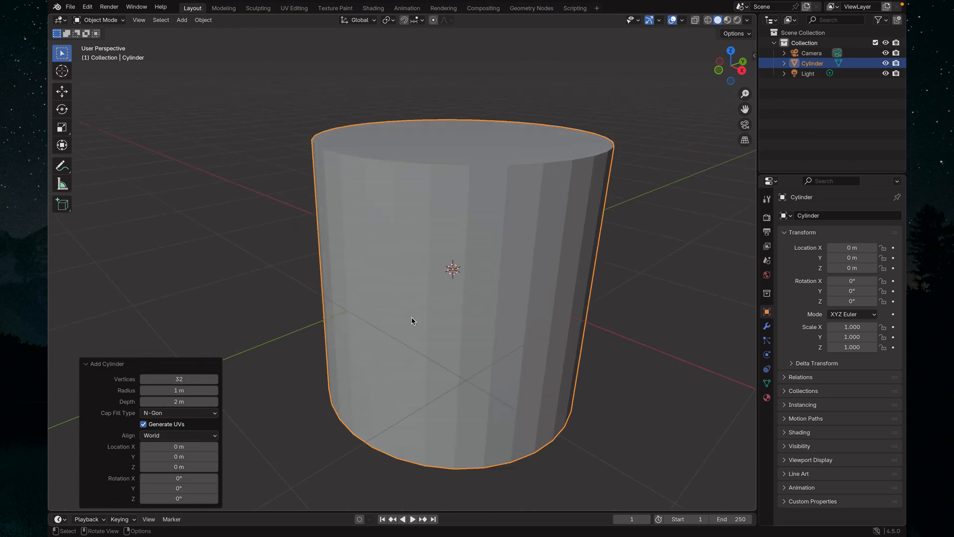
scroll(411, 320, "up", 2)
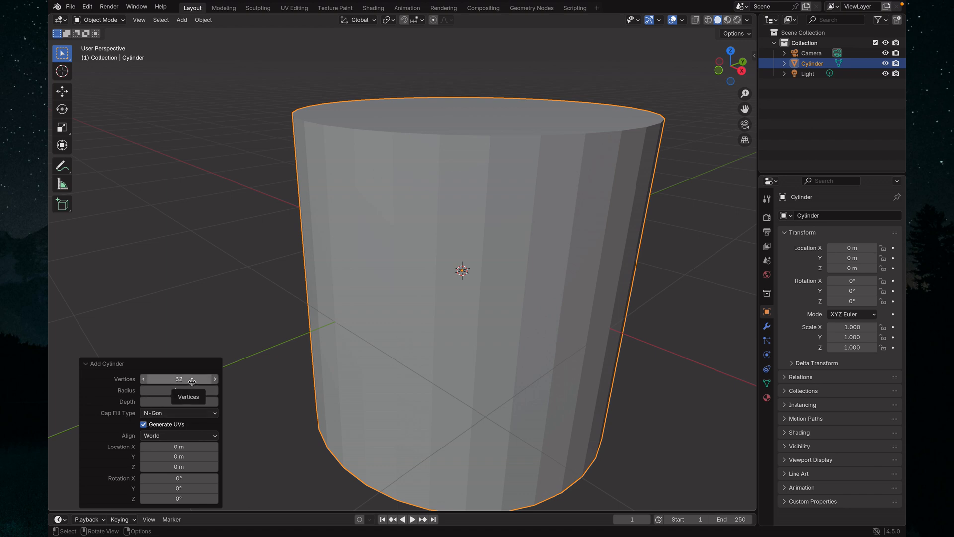
left_click(181, 380)
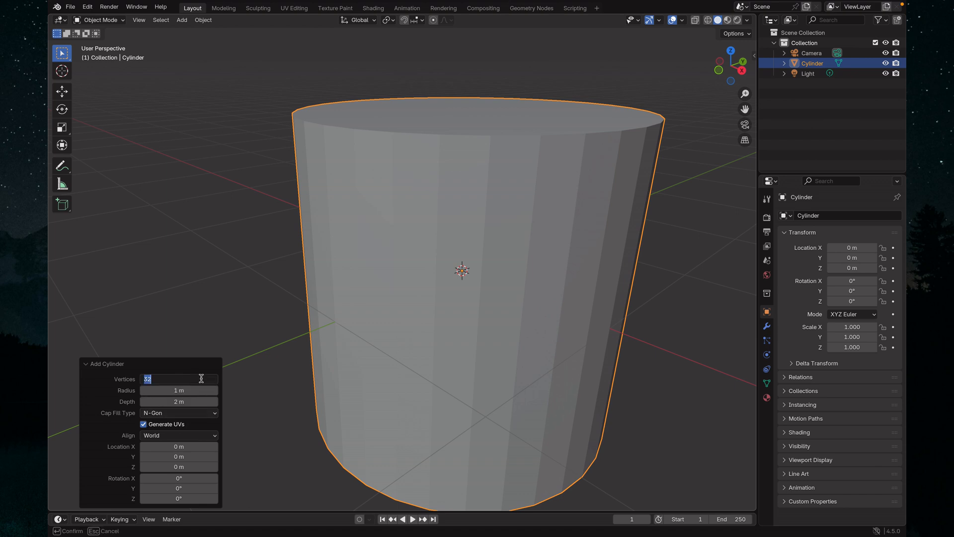
type("100")
key("Return")
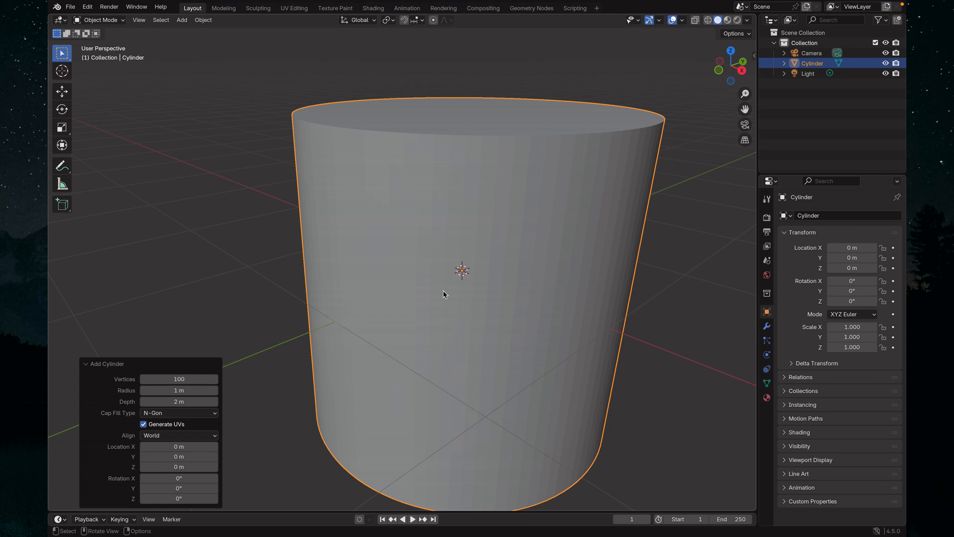
Step: Set the cylinder's vertex count back to 32
scroll(564, 273, "up", 3)
scroll(564, 273, "down", 5)
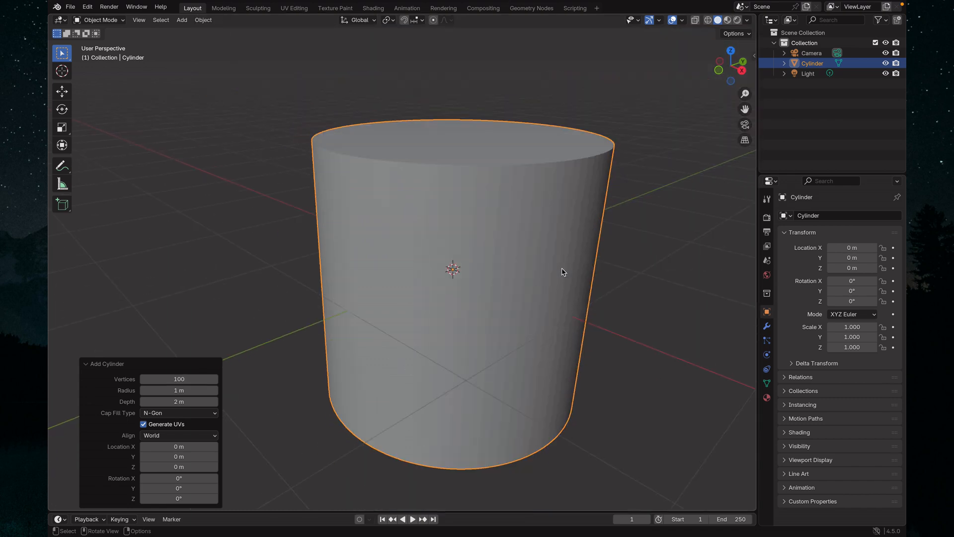
left_click(192, 380)
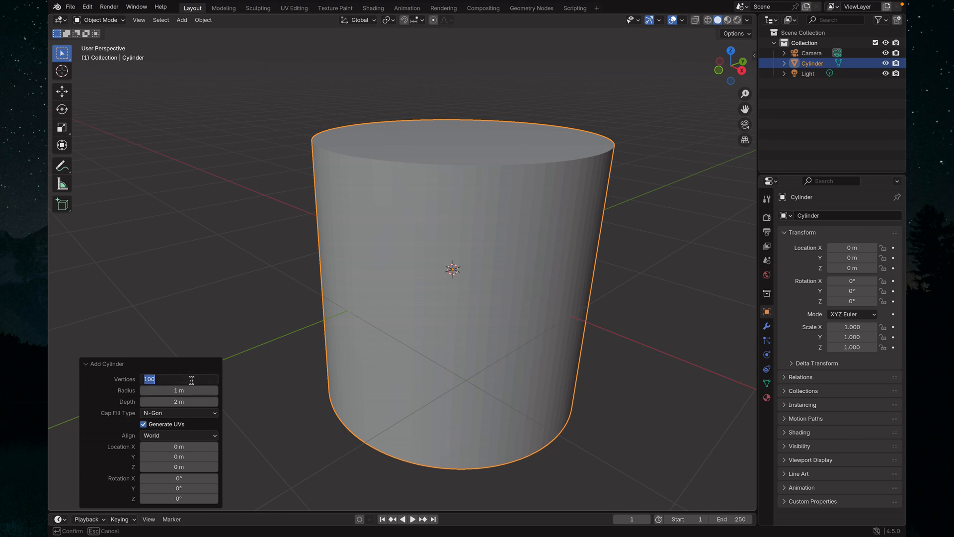
type("32")
key("Return")
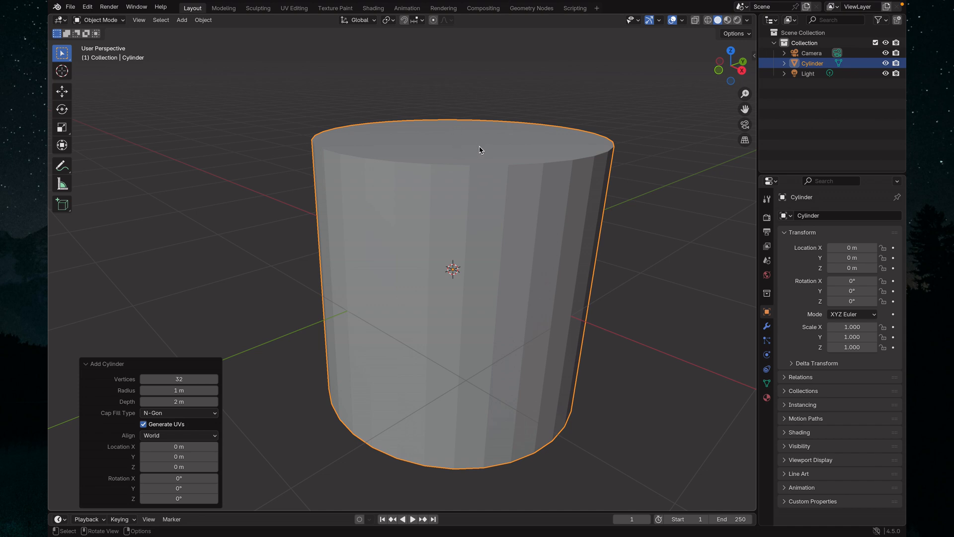
Step: Set the cylinder's radius to 2 m while looking at it from above
middle_click_drag(480, 147, 437, 229)
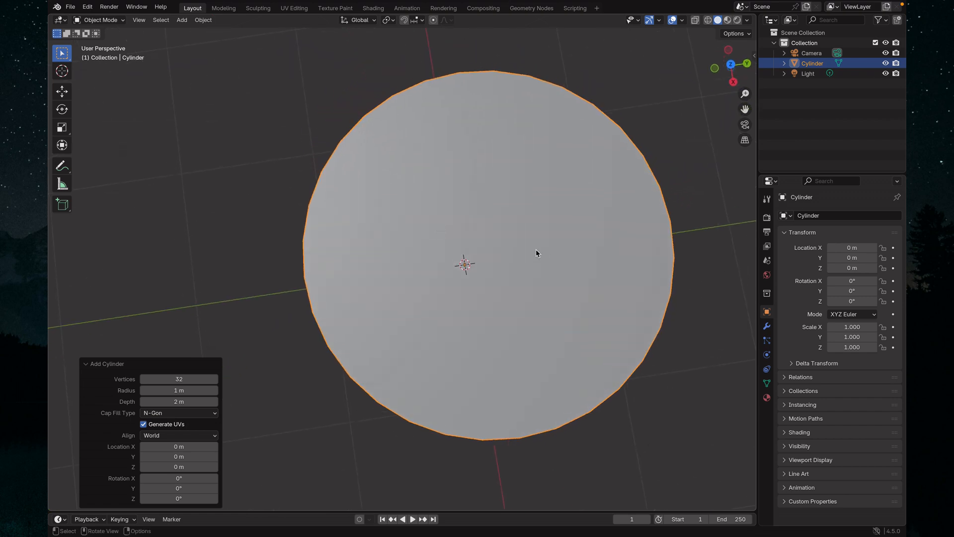
middle_click_drag(538, 246, 514, 247, "shift")
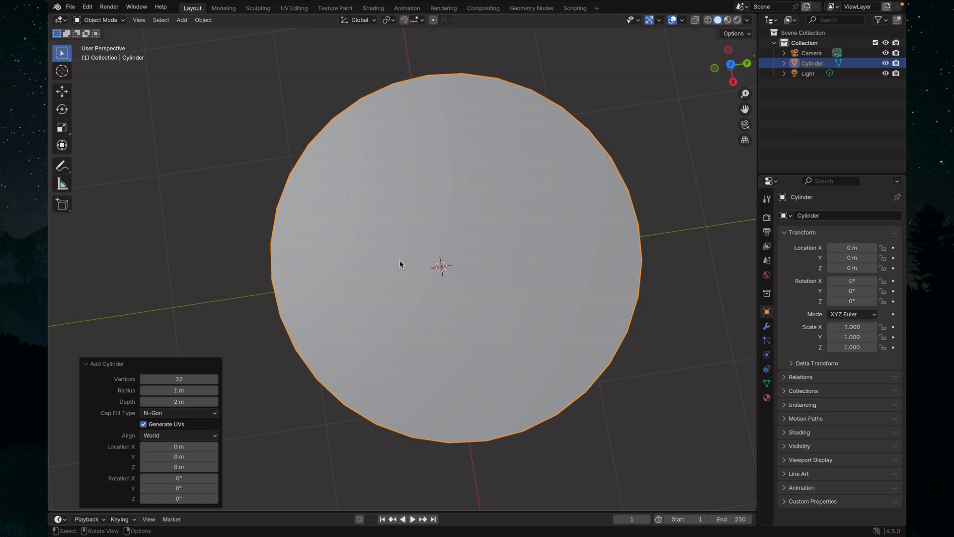
left_click(178, 390)
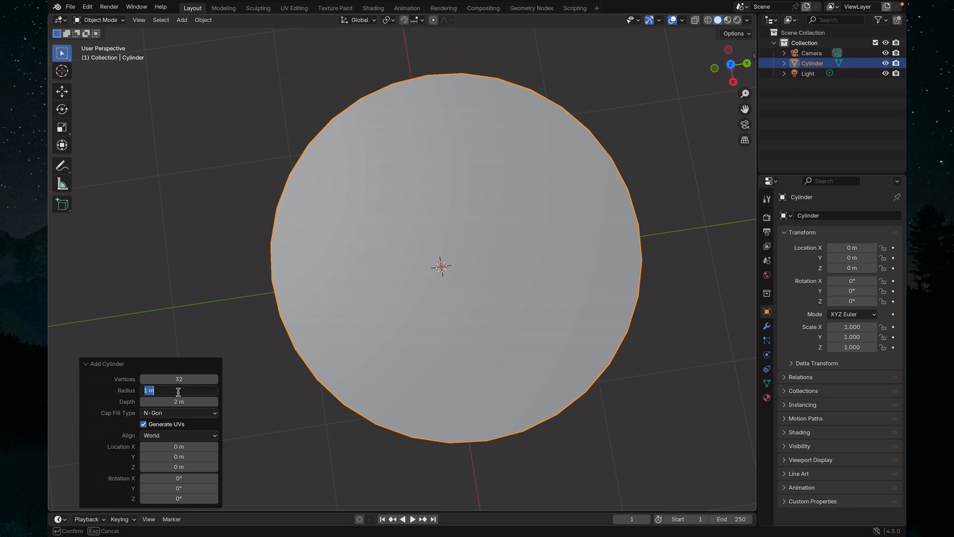
type("2")
key("Return")
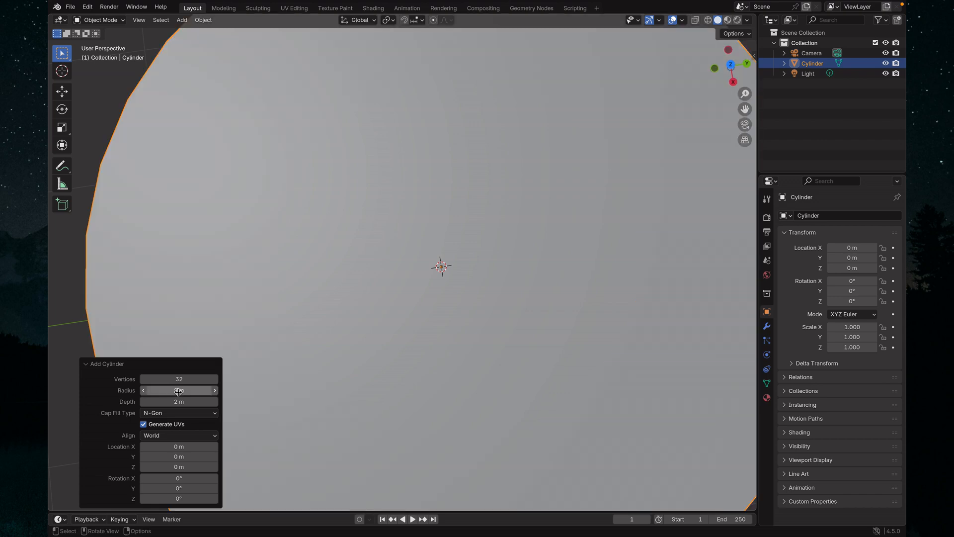
Step: Set the cylinder's radius back to 1 m
scroll(336, 392, "down", 6)
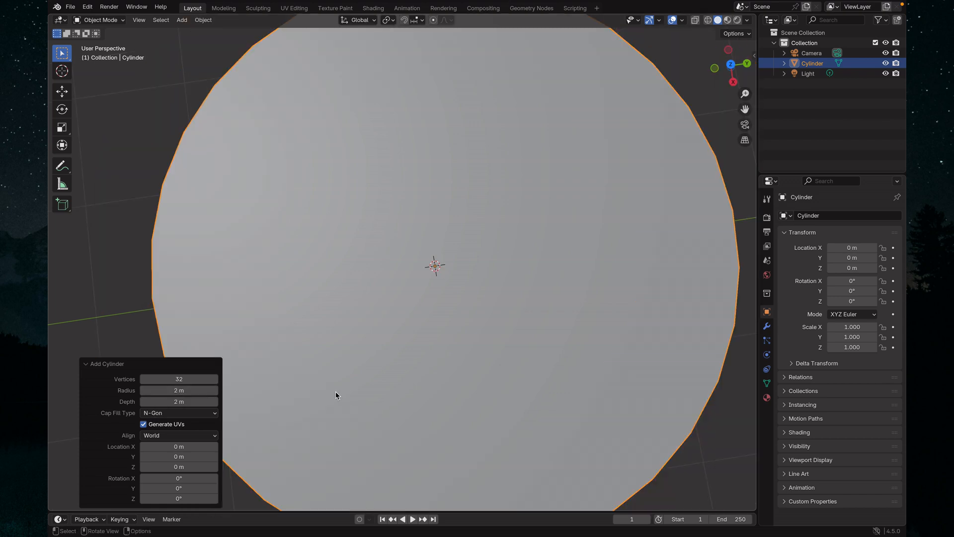
scroll(328, 399, "up", 2)
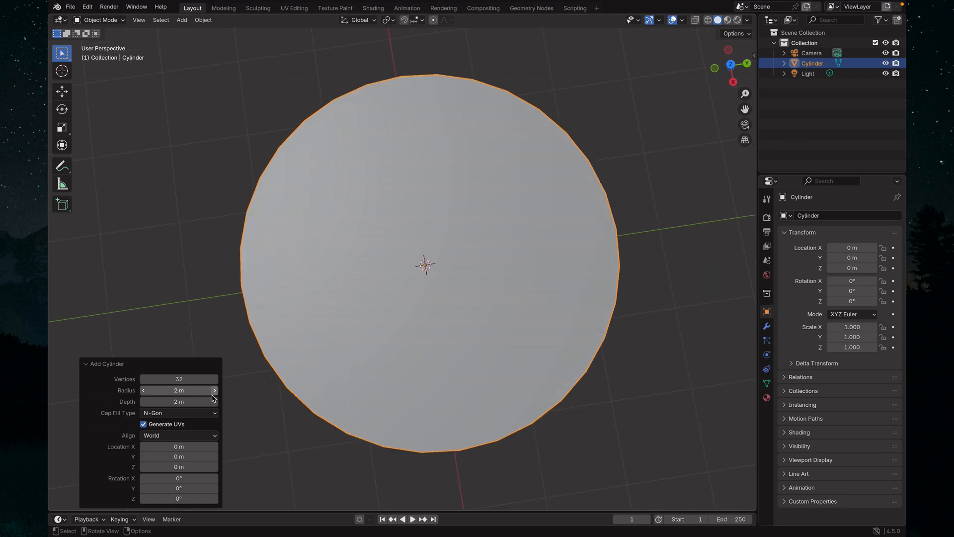
left_click(188, 391)
type("1")
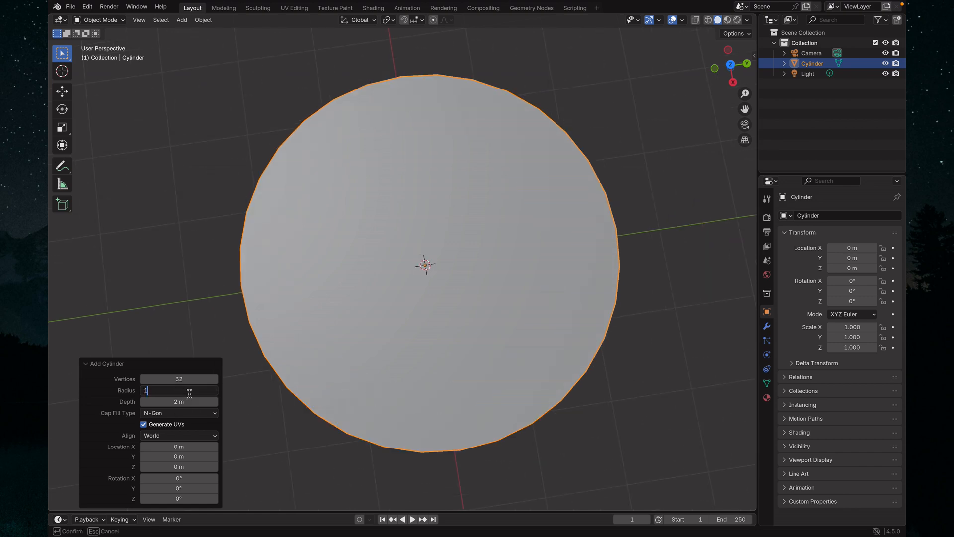
key("Return")
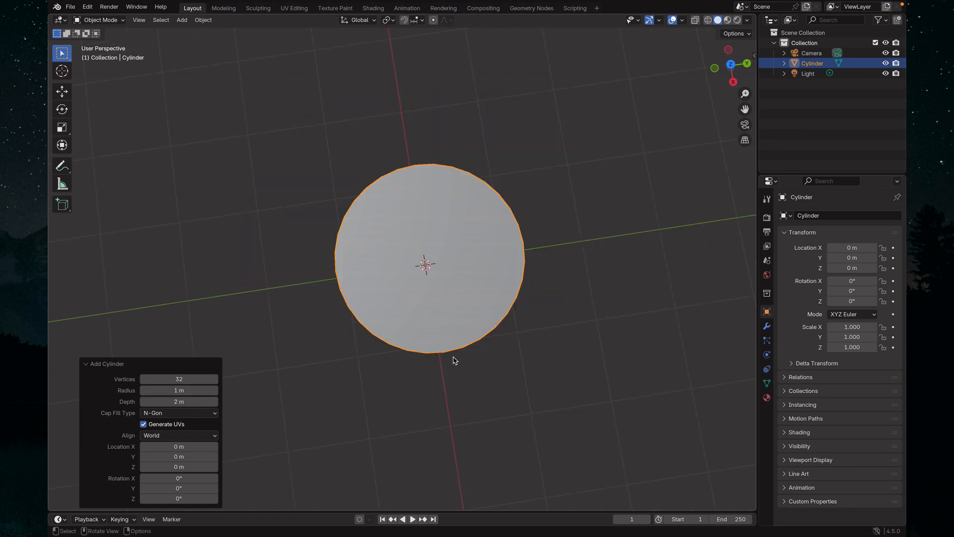
Step: Set the cylinder's vertex count to 3 to turn it into a triangular prism
scroll(442, 361, "up", 4)
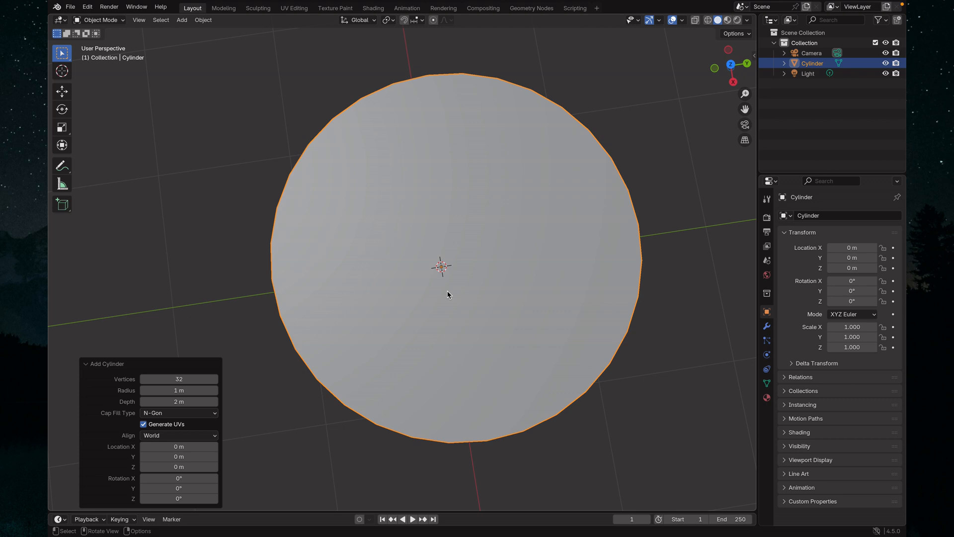
left_click(179, 380)
type("3")
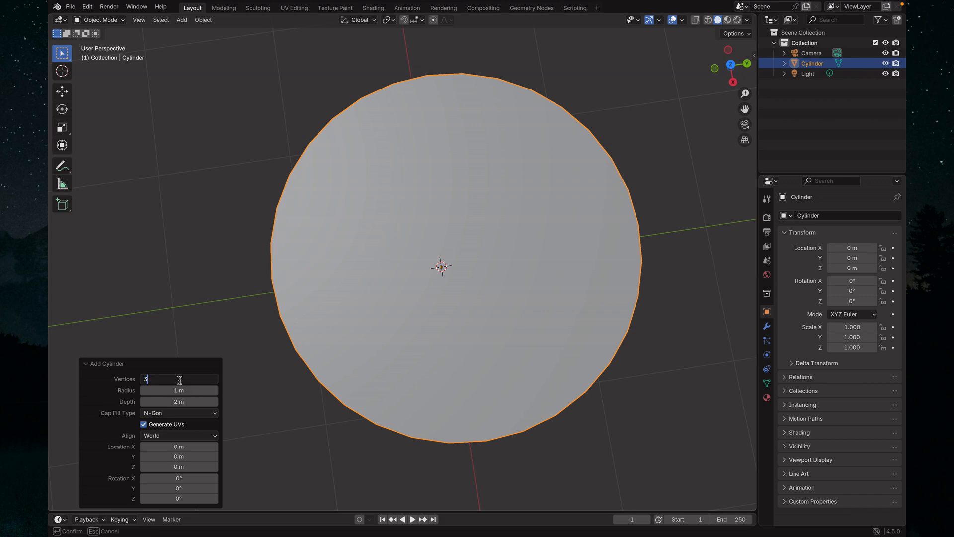
key("Return")
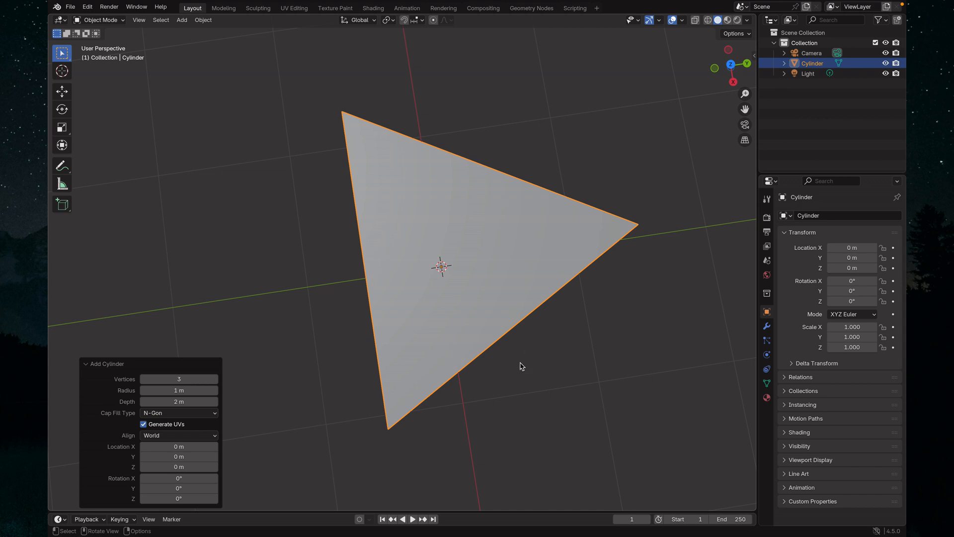
Step: Reset the vertex count of the triangular prism to its default value
middle_click_drag(520, 365, 505, 319)
middle_click_drag(494, 281, 477, 303)
scroll(477, 302, "down", 2)
scroll(477, 303, "up", 4)
scroll(476, 304, "down", 3)
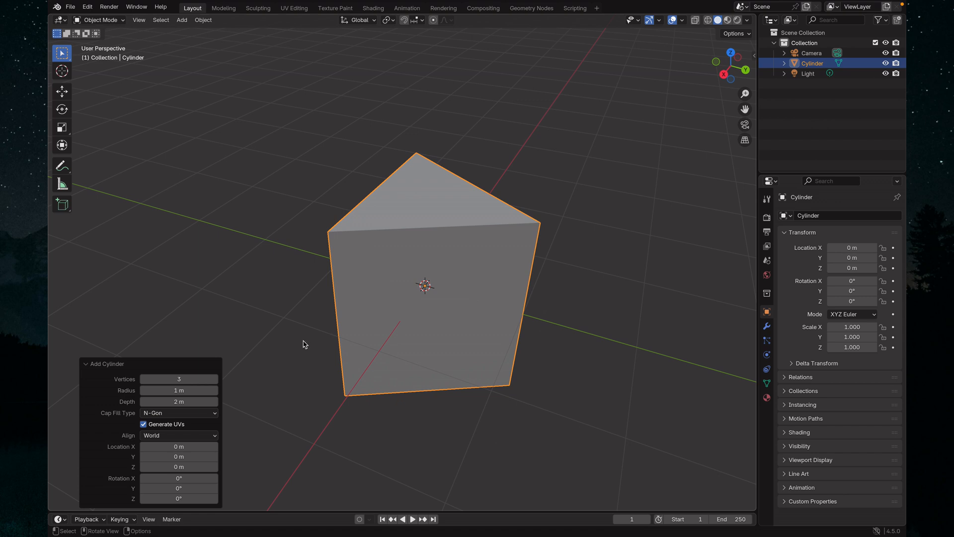
right_click(168, 379)
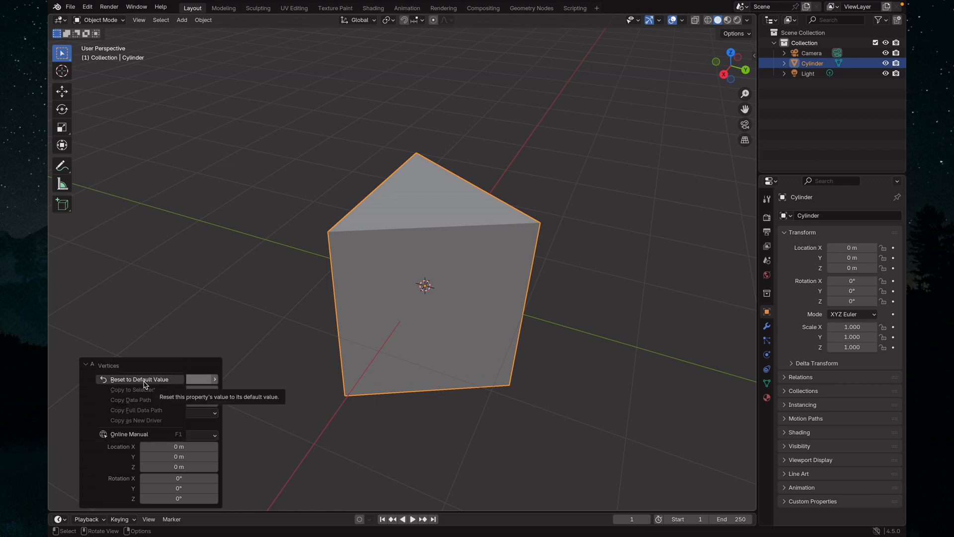
left_click(150, 380)
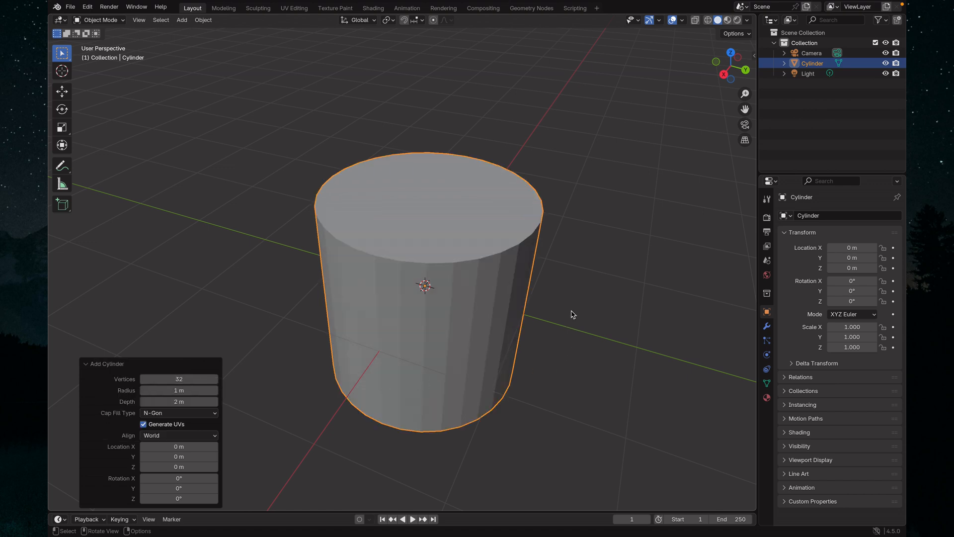
Step: Examine the cylinder's top cap and faceted side from above, from the side and at different distances
middle_click_drag(575, 310, 492, 341)
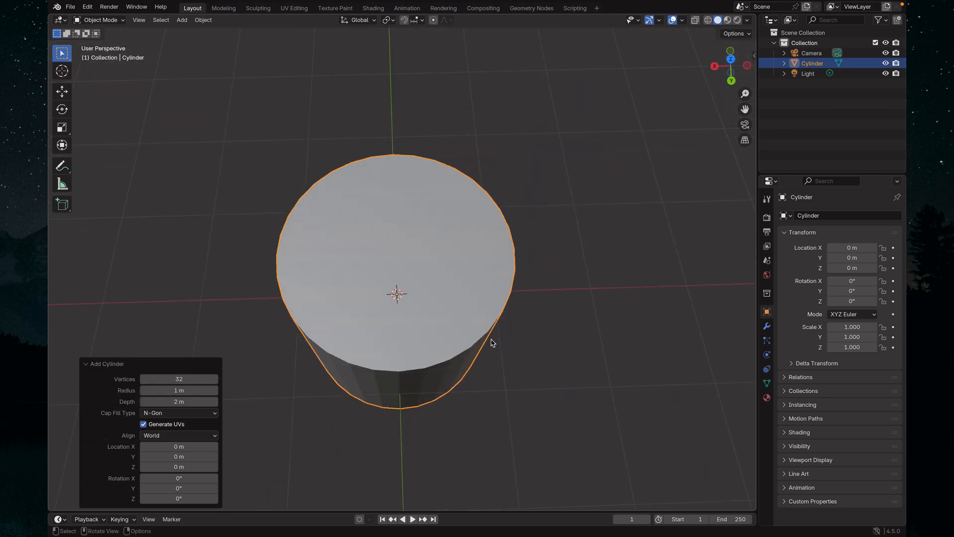
scroll(420, 366, "down", 4)
middle_click_drag(420, 367, 437, 298)
scroll(437, 298, "up", 2)
scroll(452, 314, "up", 2)
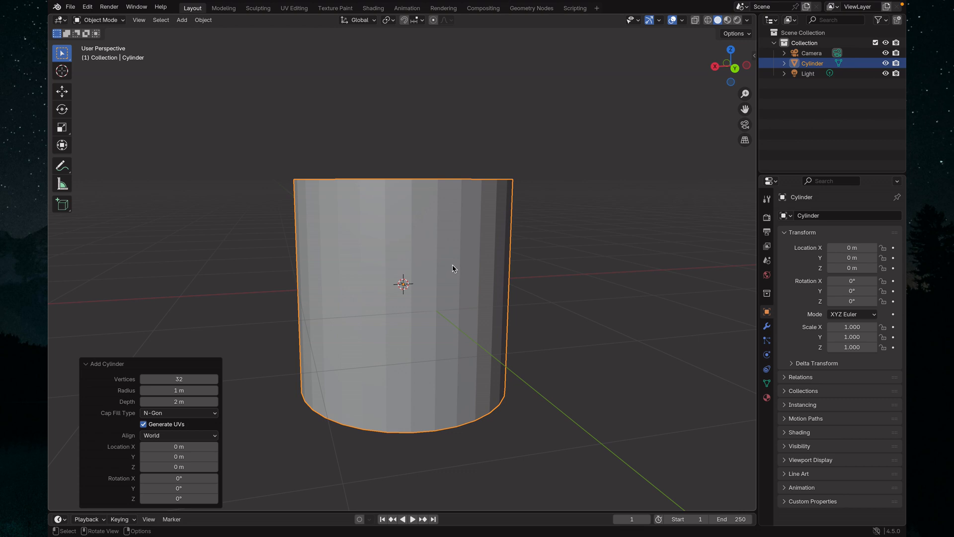
middle_click_drag(452, 268, 333, 226)
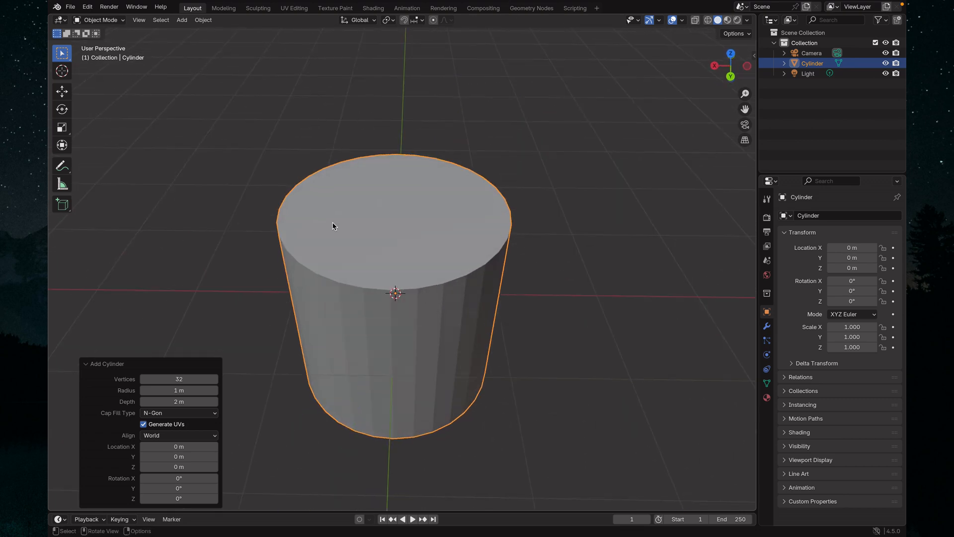
scroll(372, 227, "up", 2)
scroll(453, 286, "down", 4)
scroll(453, 287, "up", 3)
scroll(453, 286, "down", 3)
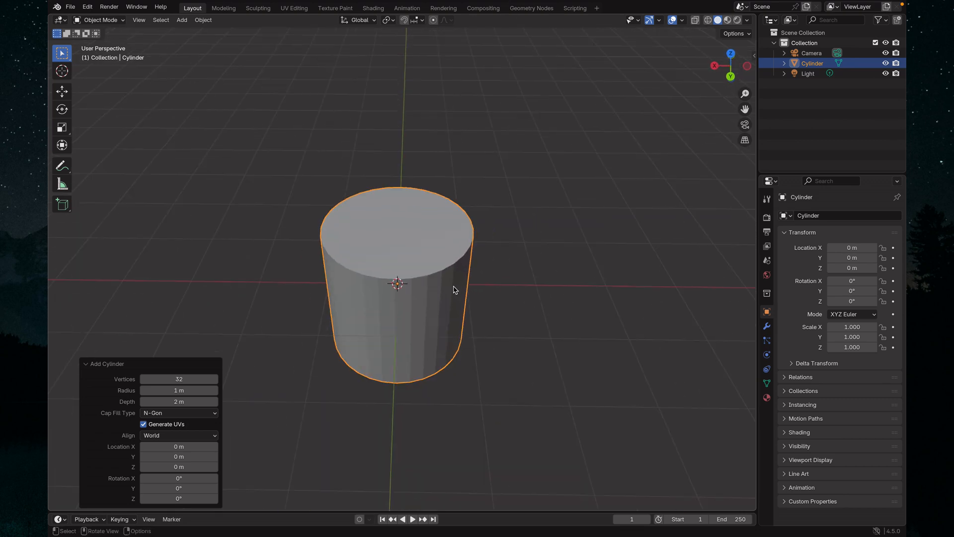
Step: Deselect the cylinder, select it again and delete it from the scene
left_click(259, 236)
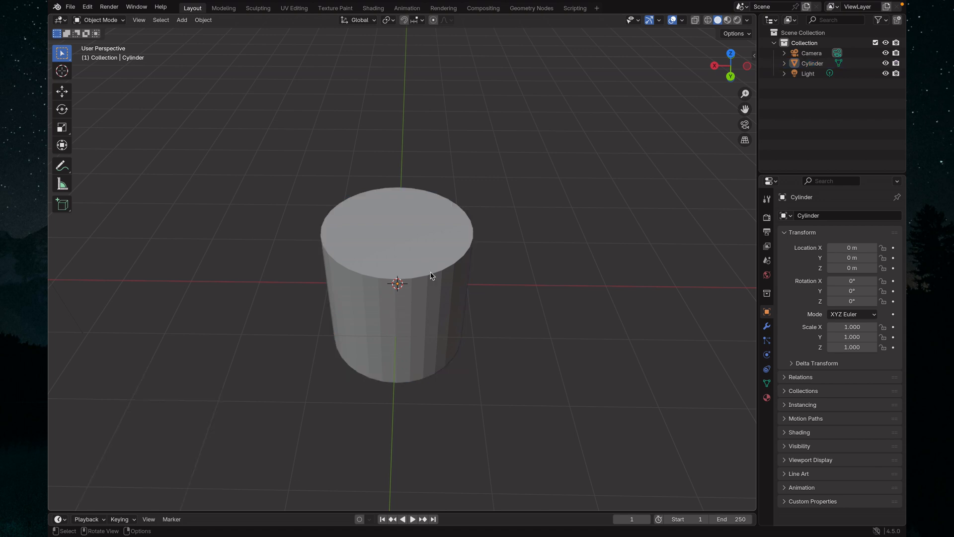
left_click(440, 268)
key("x")
left_click(426, 269)
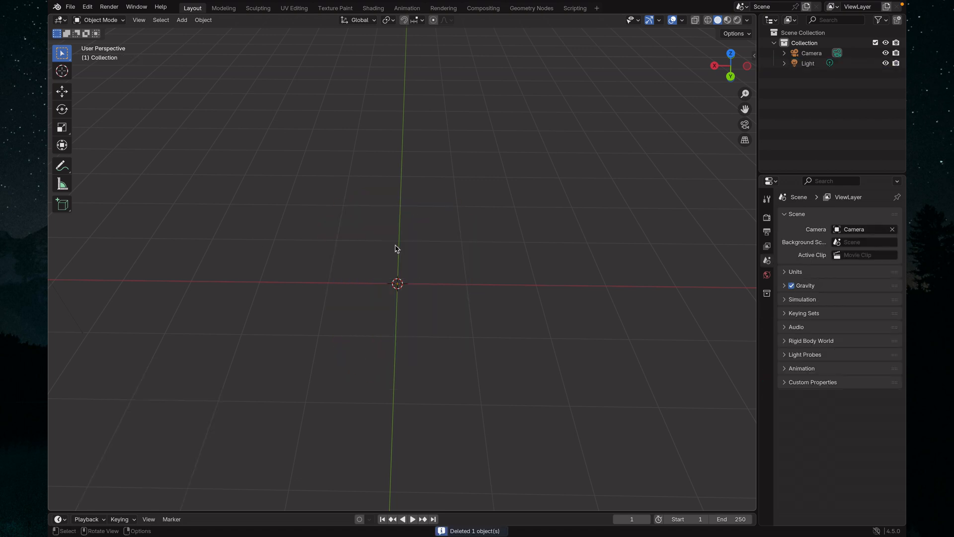
Step: Add a cube mesh at the scene origin
right_click(385, 226)
key("shift+a")
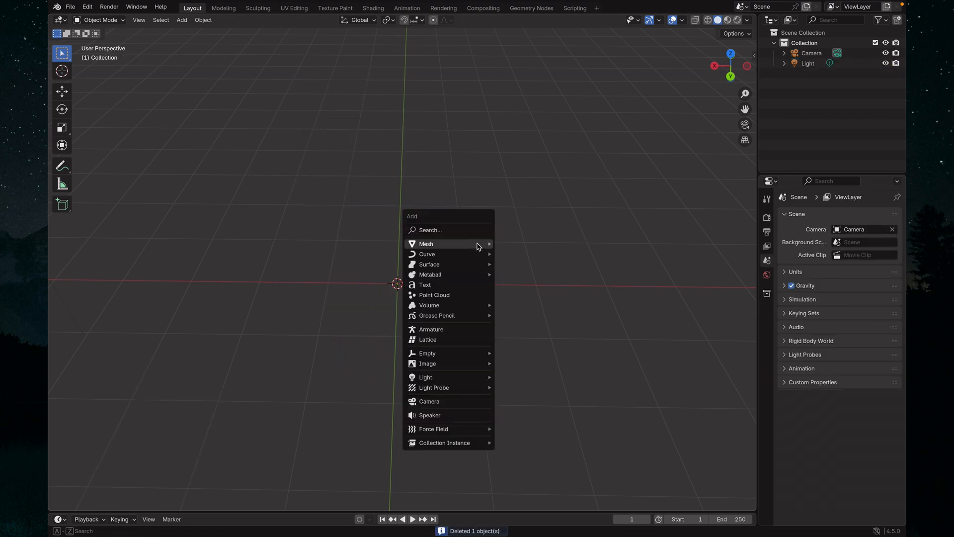
mouse_move(476, 243)
left_click(525, 258)
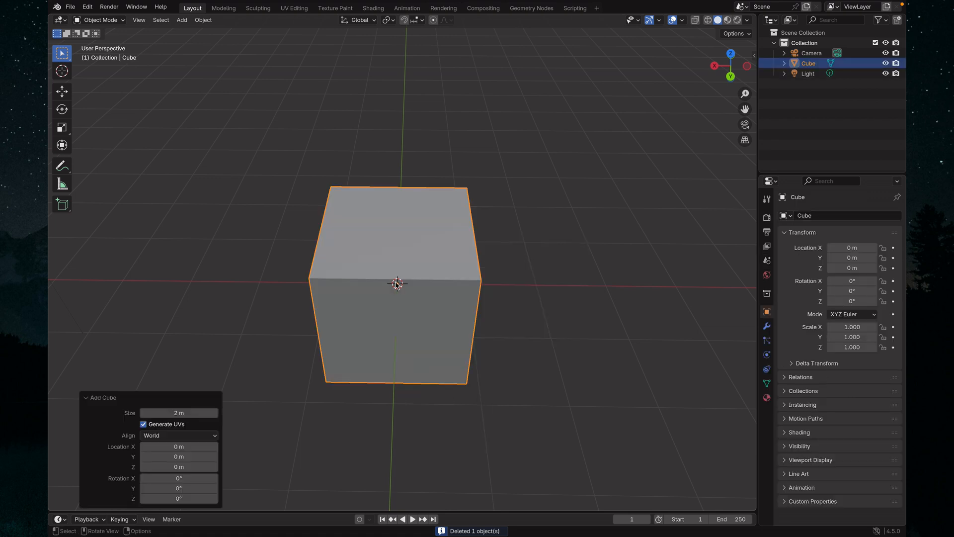
Step: Widen the viewport toolbar to display the tool names beside their symbols, and activate the Cursor tool
scroll(396, 281, "down", 2)
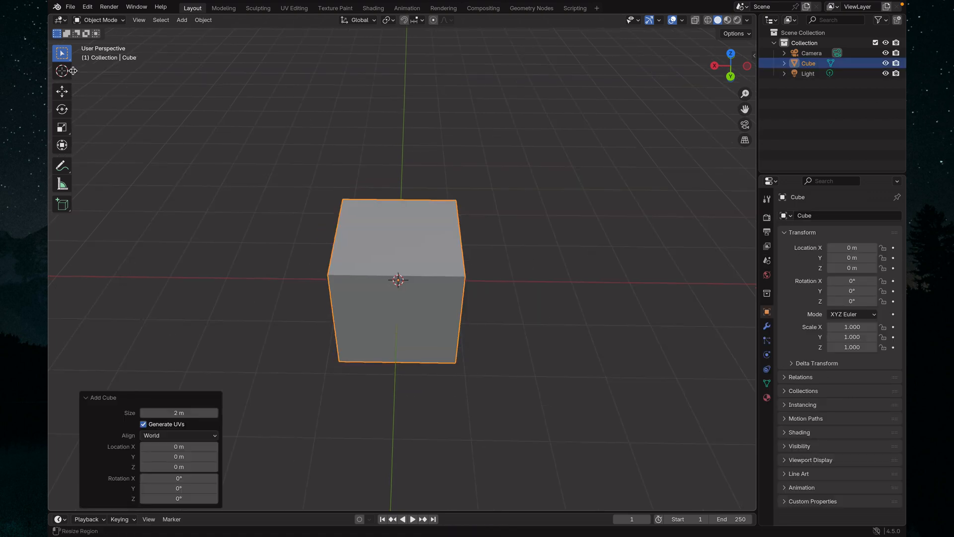
left_click_drag(73, 71, 105, 105)
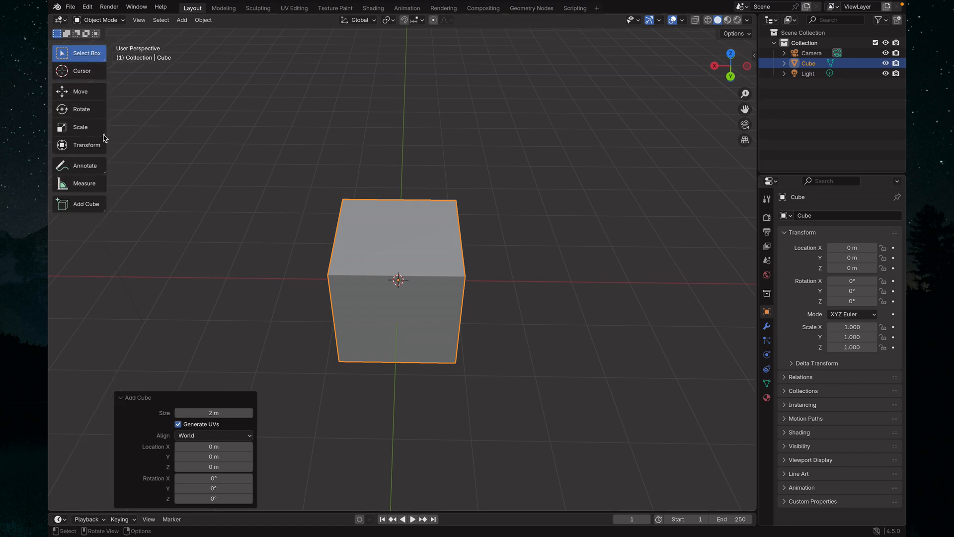
left_click(88, 77)
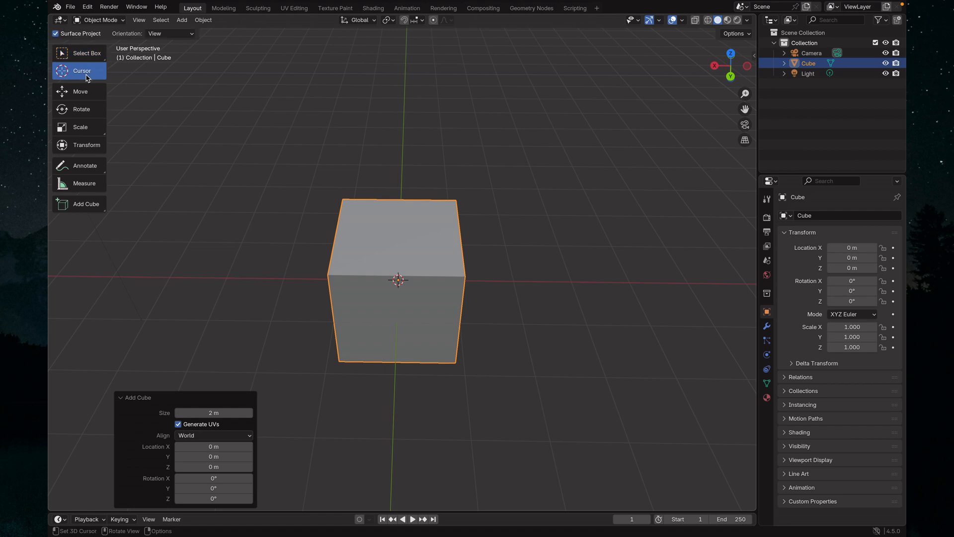
Step: Move the cube with the Move gizmo about -0.16 m along X, 0.76 m along Y and 0.9 m along Z
left_click(89, 98)
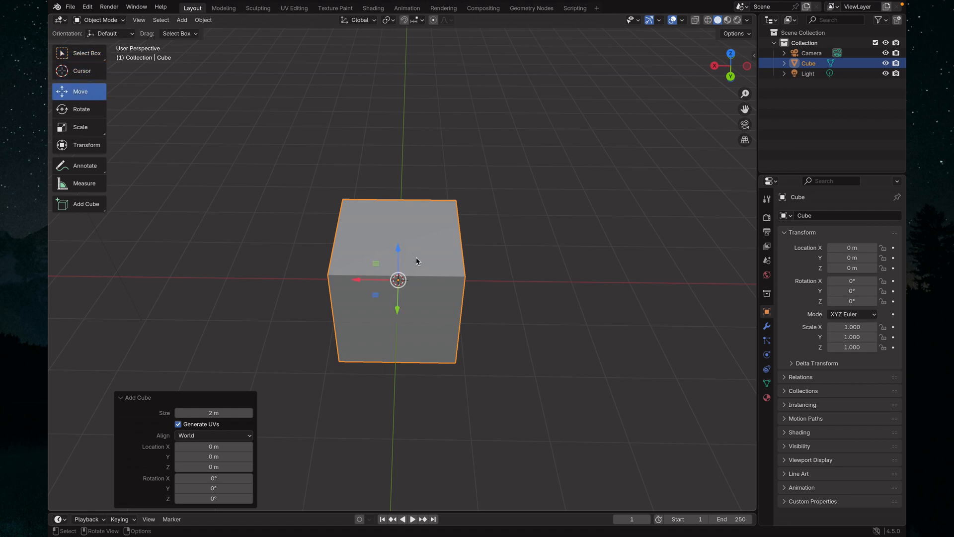
middle_click_drag(472, 322, 262, 298)
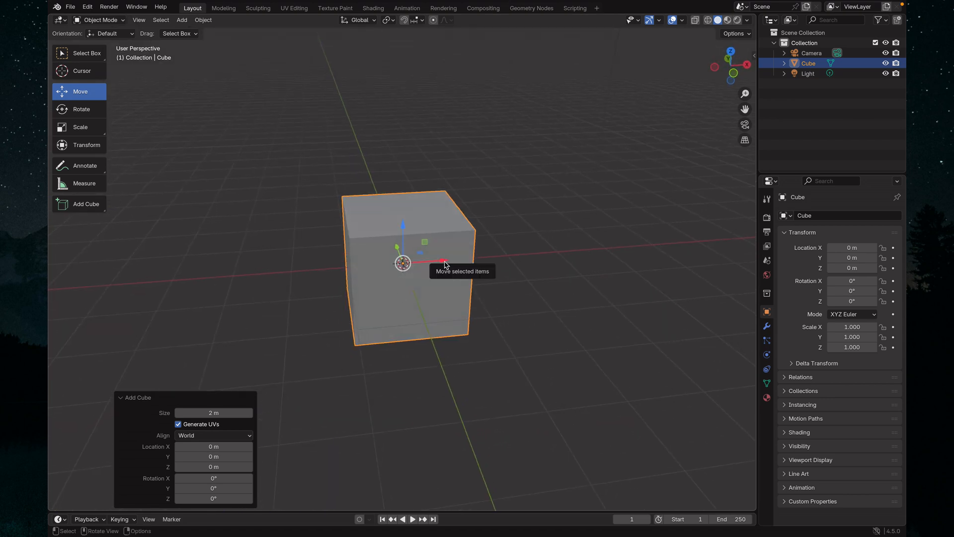
mouse_move(445, 260)
left_mouse_down()
mouse_move(576, 254)
mouse_move(248, 268)
mouse_move(476, 260)
mouse_move(452, 259)
left_mouse_up()
middle_click_drag(491, 312, 454, 324)
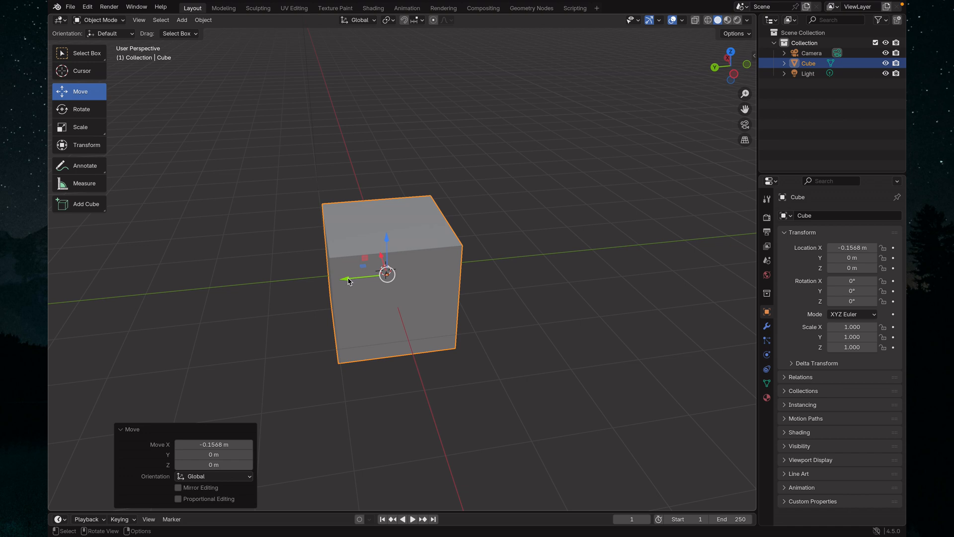
left_click_drag(348, 281, 314, 280)
left_click_drag(343, 245, 375, 198)
Step: Rotate the cube with the Rotate gizmo about -33° around Z and about 2° around the global Y axis
left_click(80, 109)
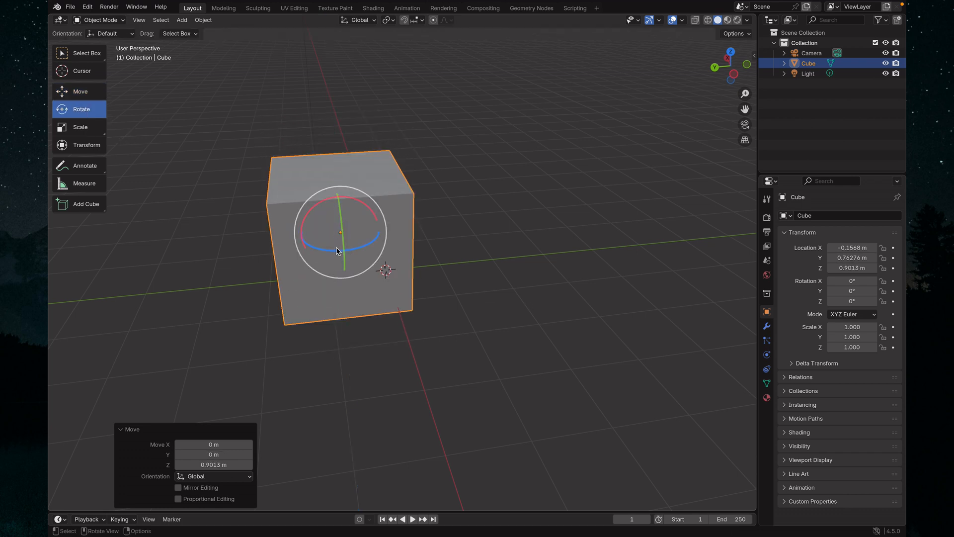
left_click_drag(336, 251, 351, 215)
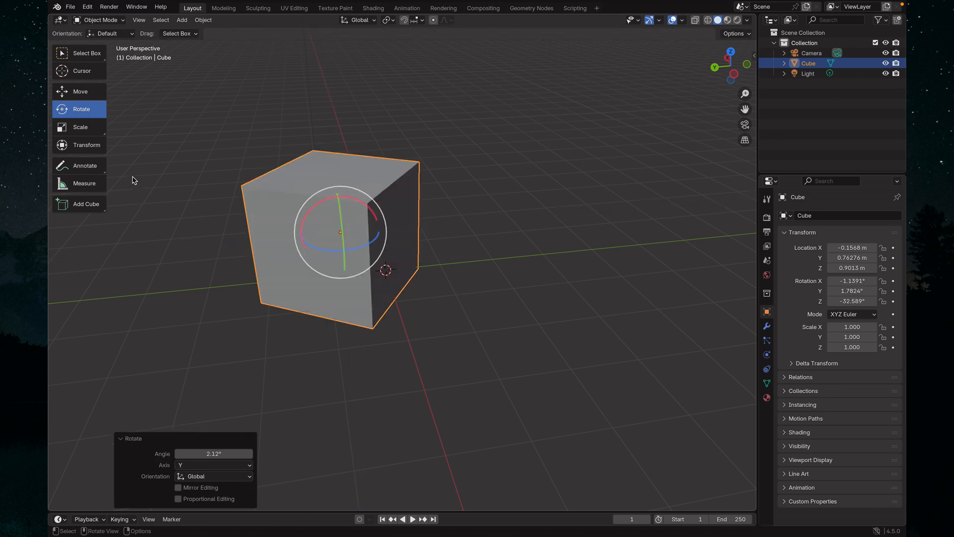
Step: Scale the cube along each axis with the Scale gizmo to about 0.72 in X, 0.86 in Y and 1.88 in Z
left_click(88, 132)
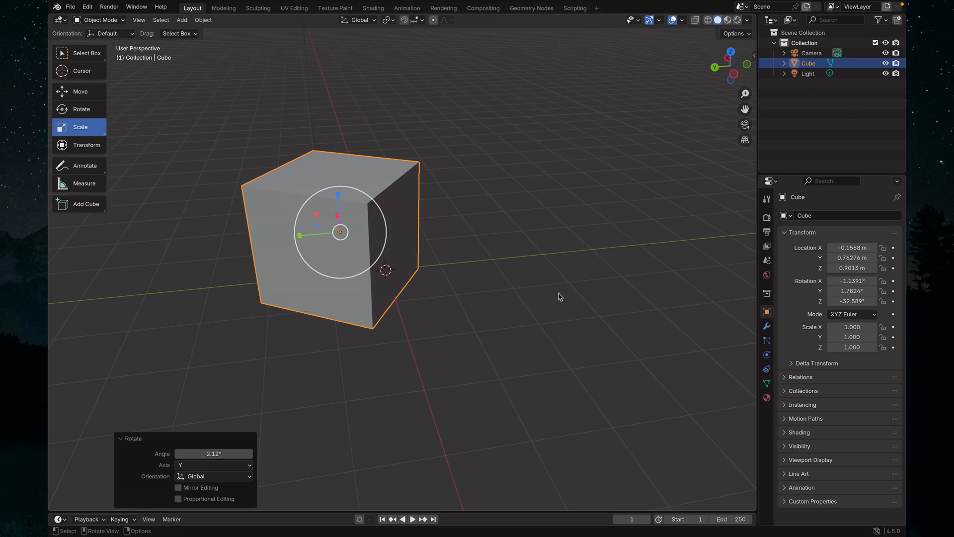
mouse_move(560, 293)
middle_mouse_down()
mouse_move(547, 311)
mouse_move(414, 318)
mouse_move(464, 245)
mouse_move(468, 211)
mouse_move(509, 286)
mouse_move(471, 292)
mouse_move(565, 304)
middle_mouse_up()
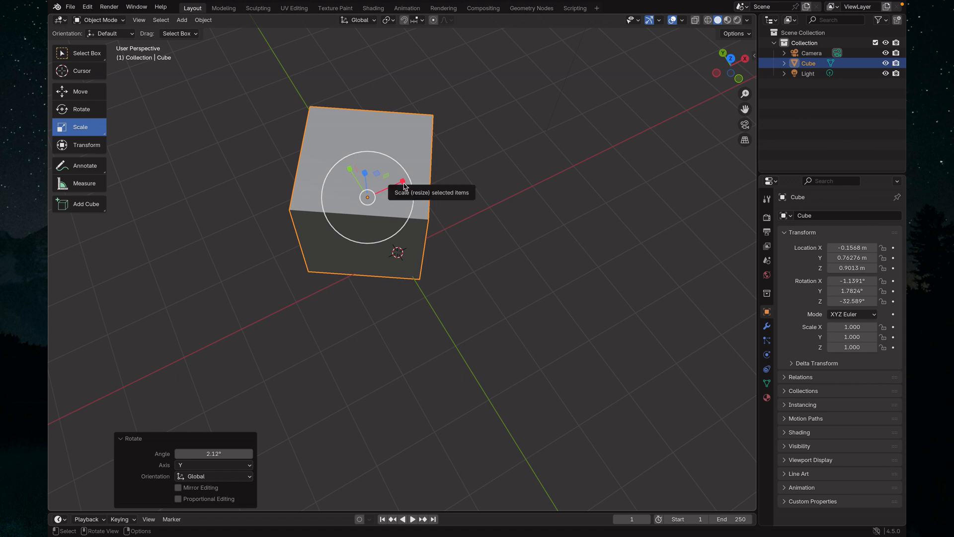
mouse_move(403, 183)
left_mouse_down()
mouse_move(534, 174)
mouse_move(392, 191)
left_mouse_up()
middle_click_drag(538, 230, 379, 267)
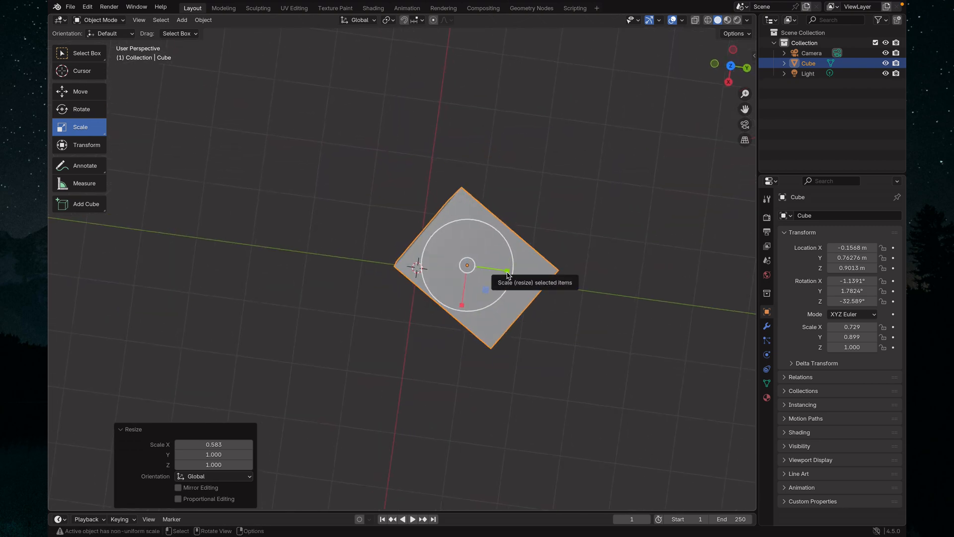
mouse_move(511, 274)
left_mouse_down()
mouse_move(585, 278)
mouse_move(508, 274)
left_mouse_up()
middle_click_drag(571, 278, 579, 193)
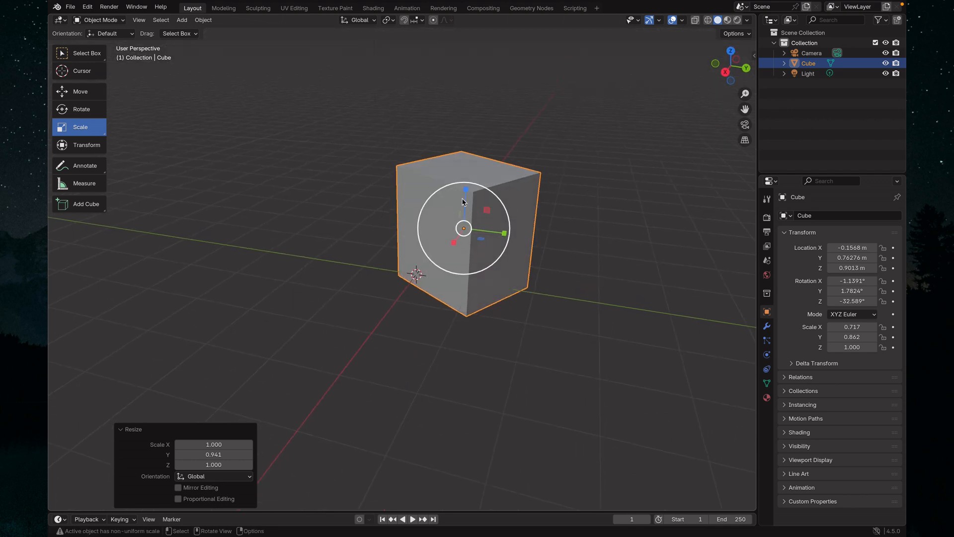
left_click_drag(466, 190, 476, 153)
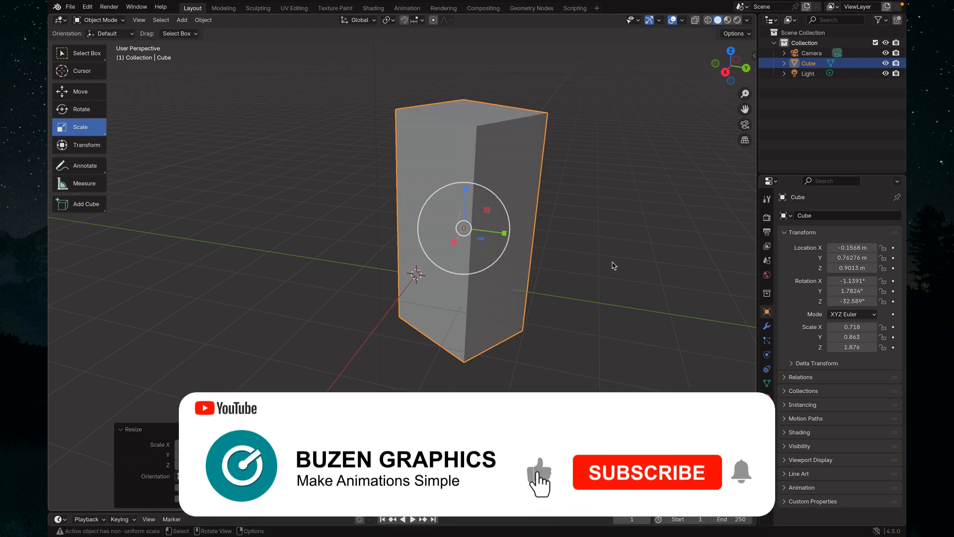